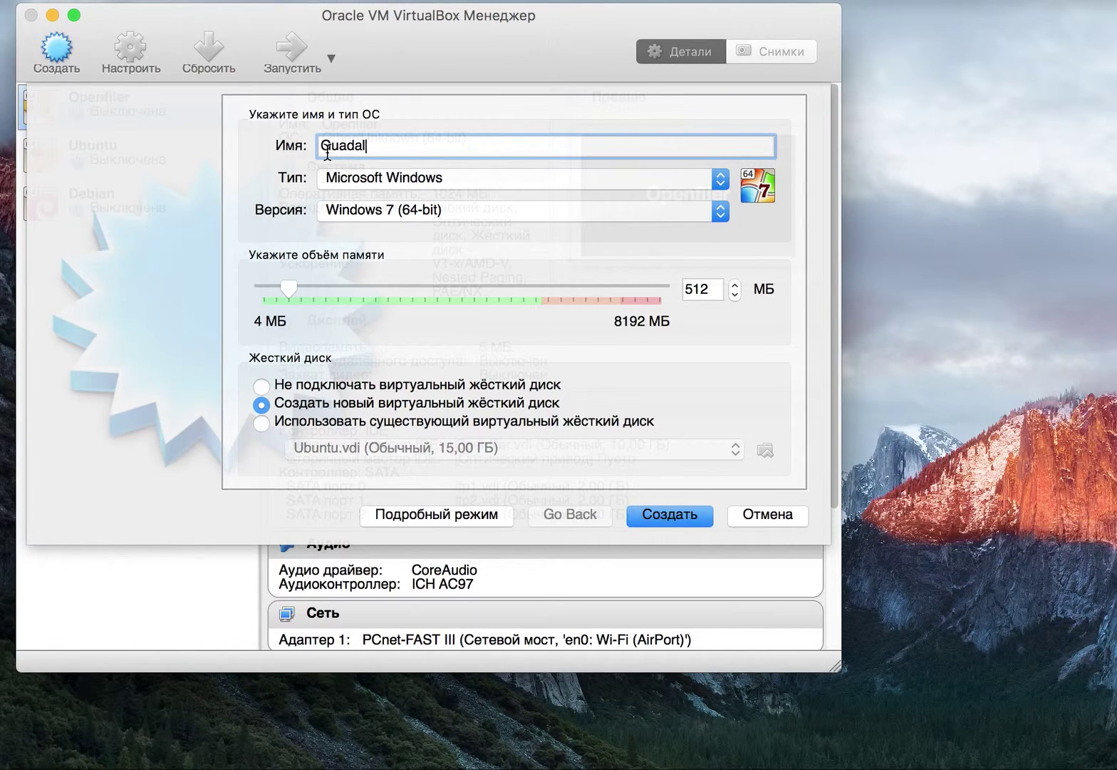
Name the VM Guadalinex, choose Linux Ubuntu (32-bit), and set memory to 1024 MB.
text(x)
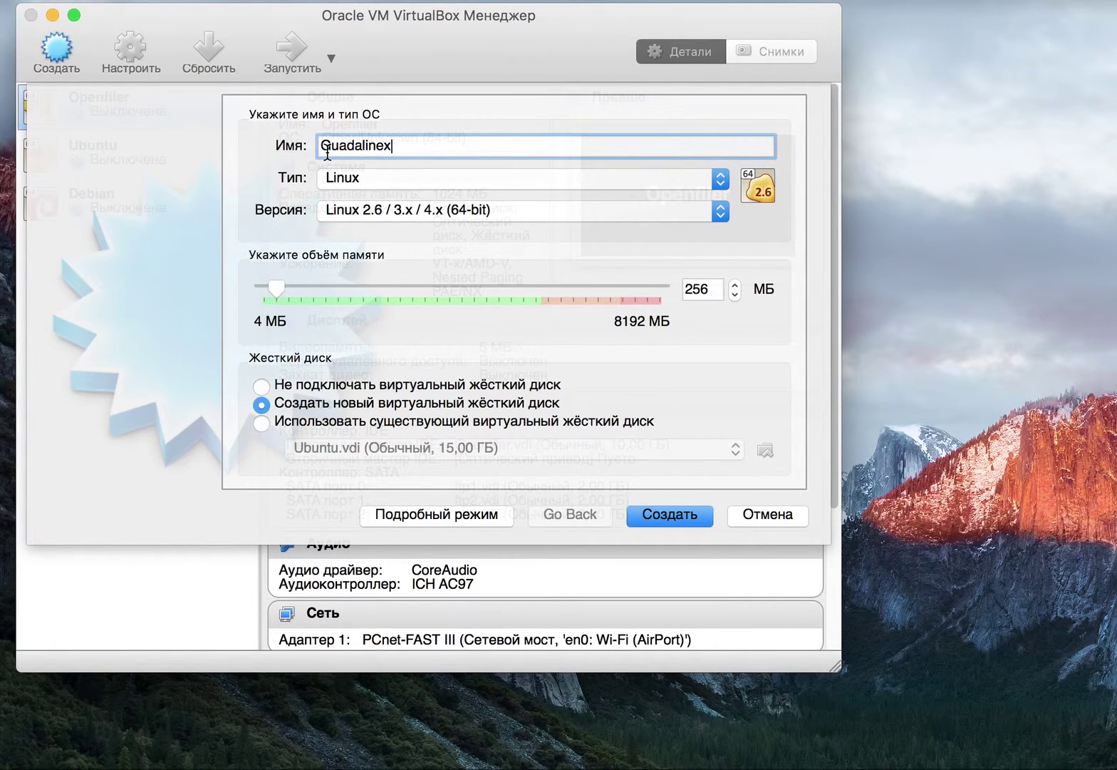
click(377, 209)
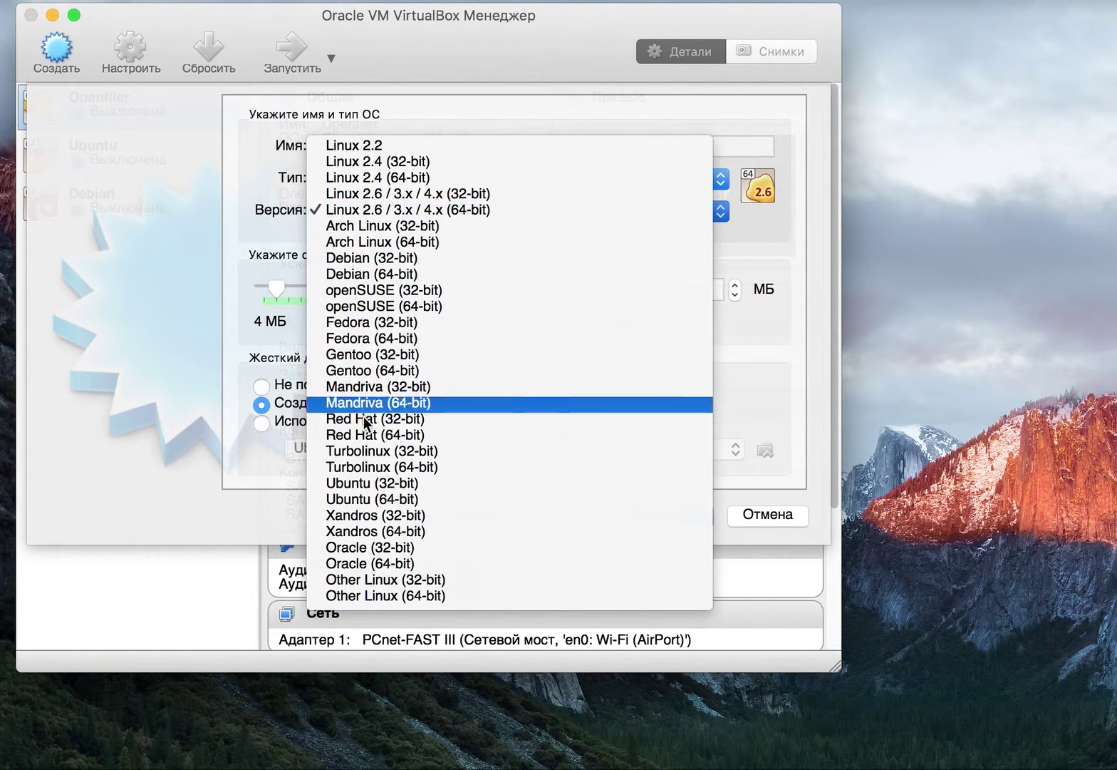
click(367, 483)
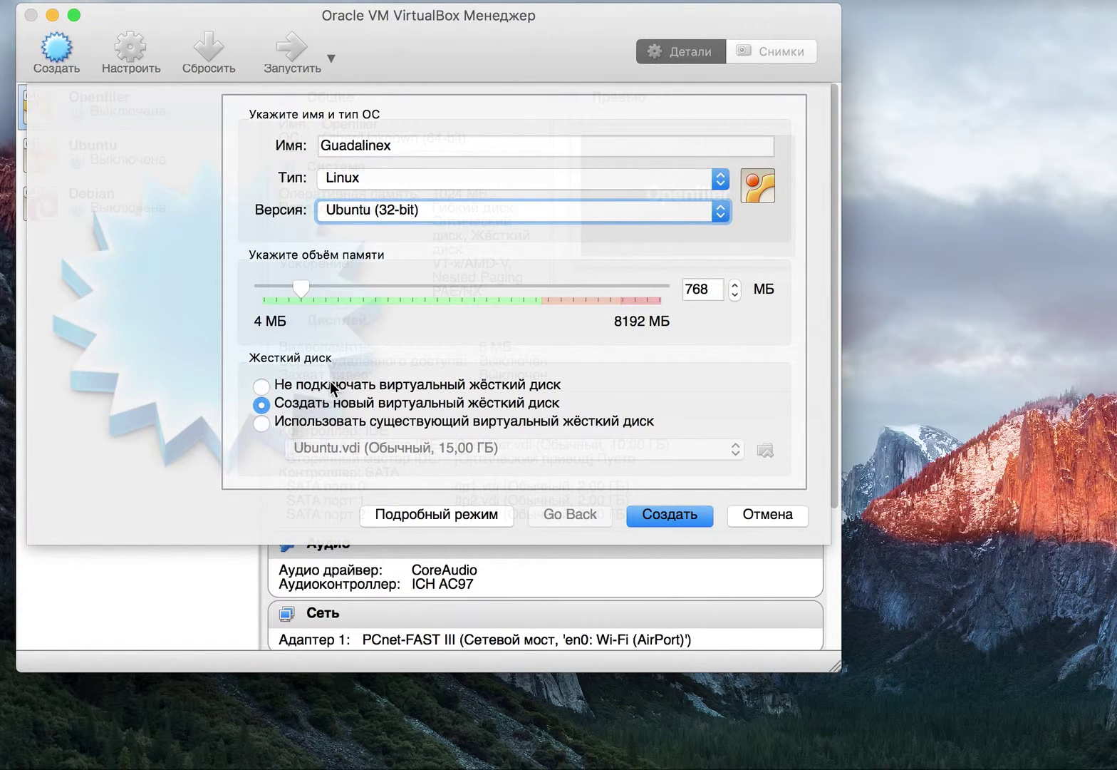
click(712, 288)
key(BackSpace)
key(BackSpace)
key(BackSpace)
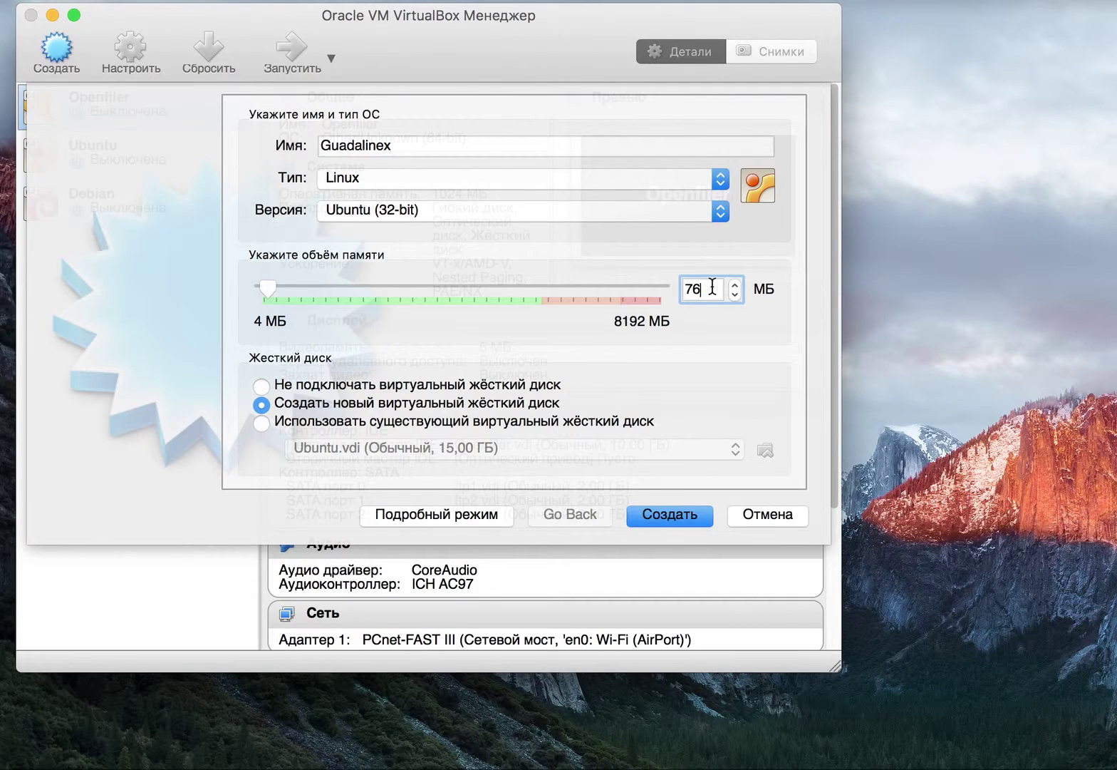
text(1024)
Choose to attach no virtual hard disk, then create the VM.
click(659, 514)
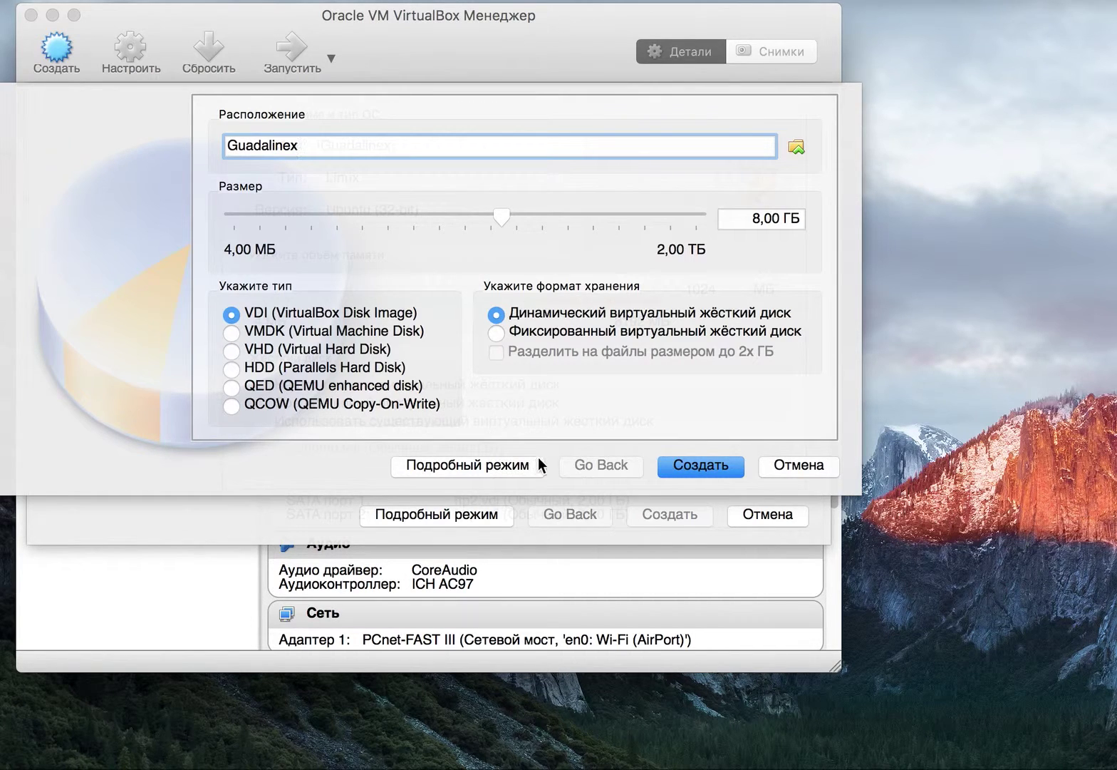
click(791, 463)
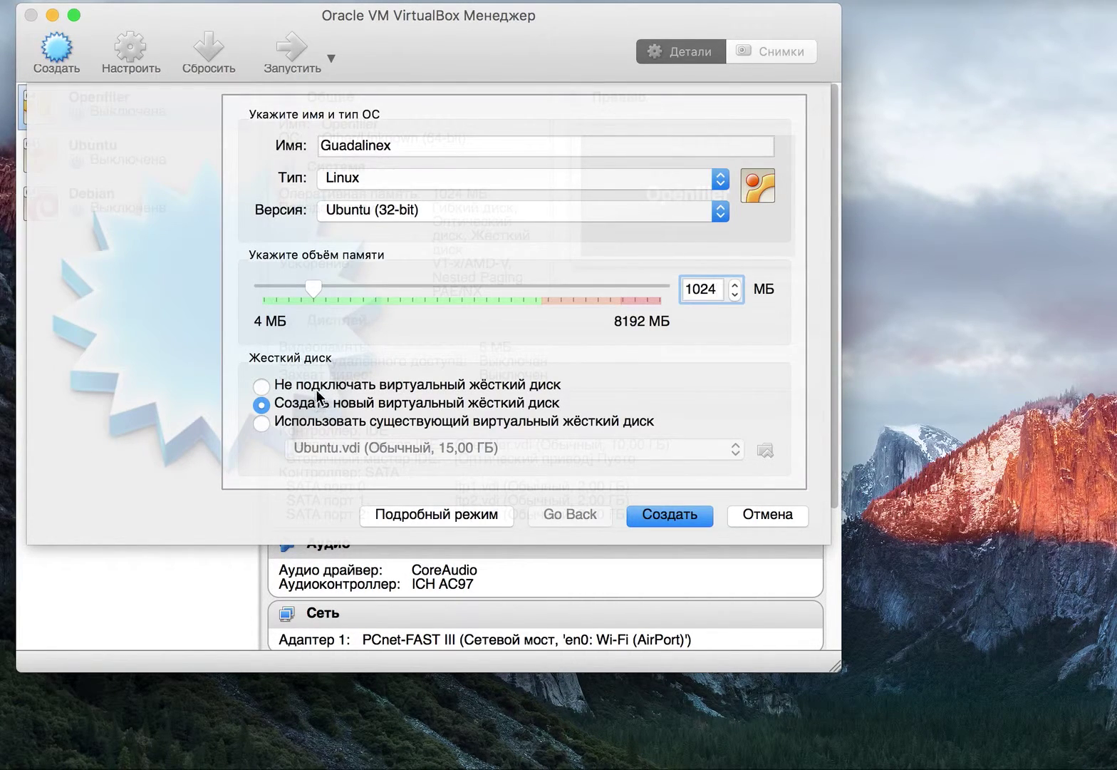
click(317, 384)
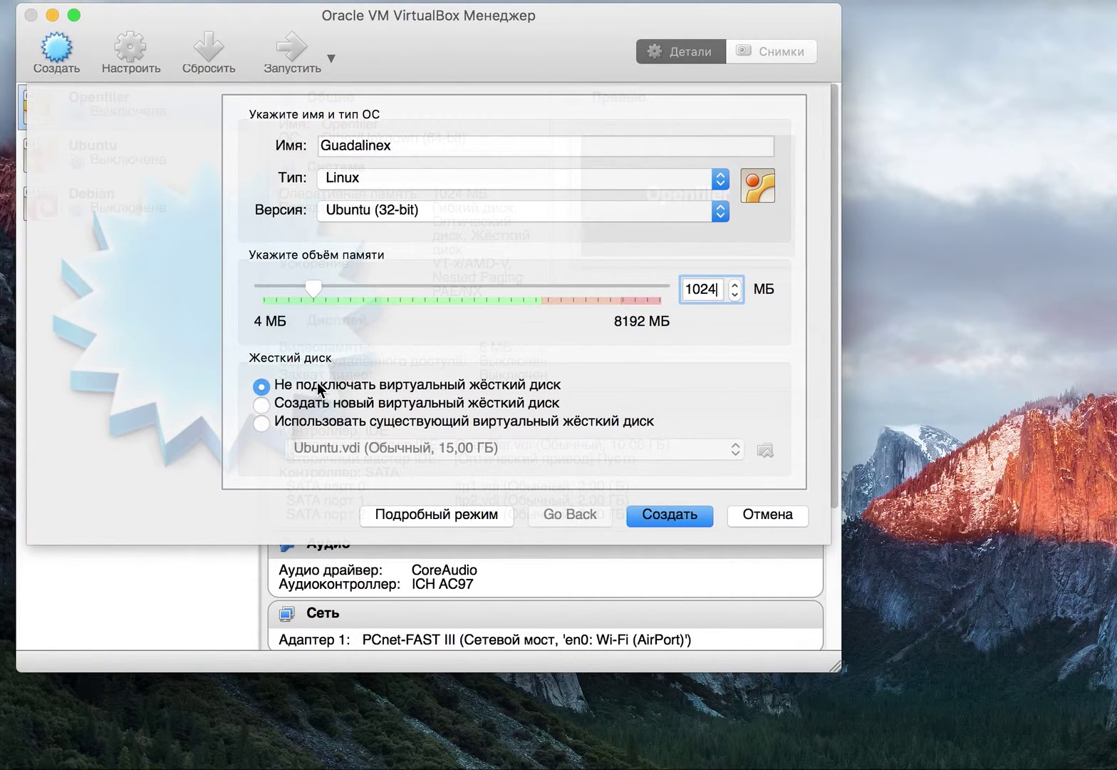
click(667, 516)
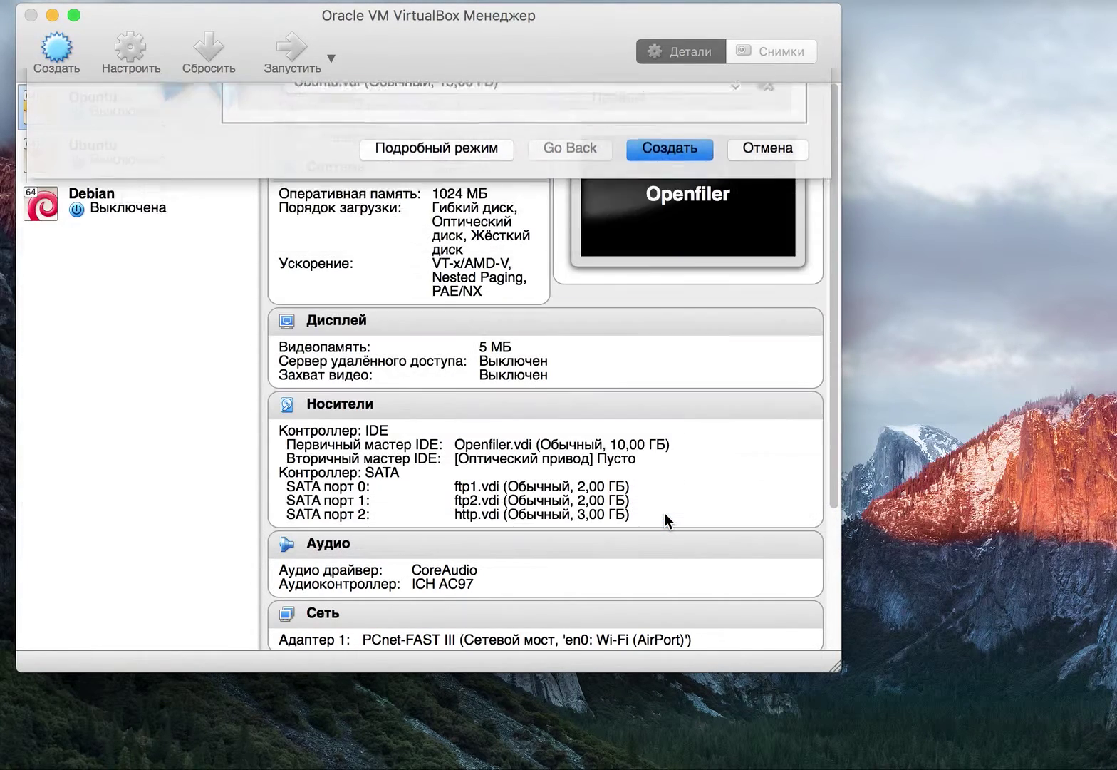
In the Guadalinex settings' storage page, add a hard disk to the IDE controller.
click(128, 50)
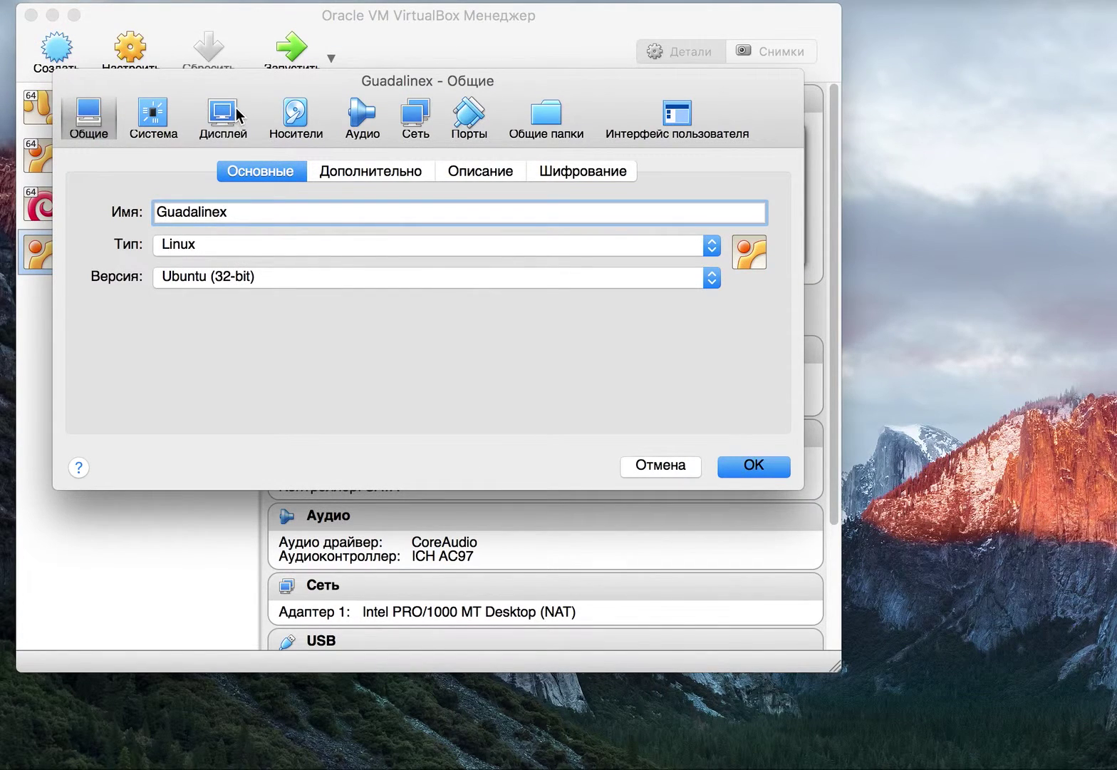
click(235, 114)
click(278, 115)
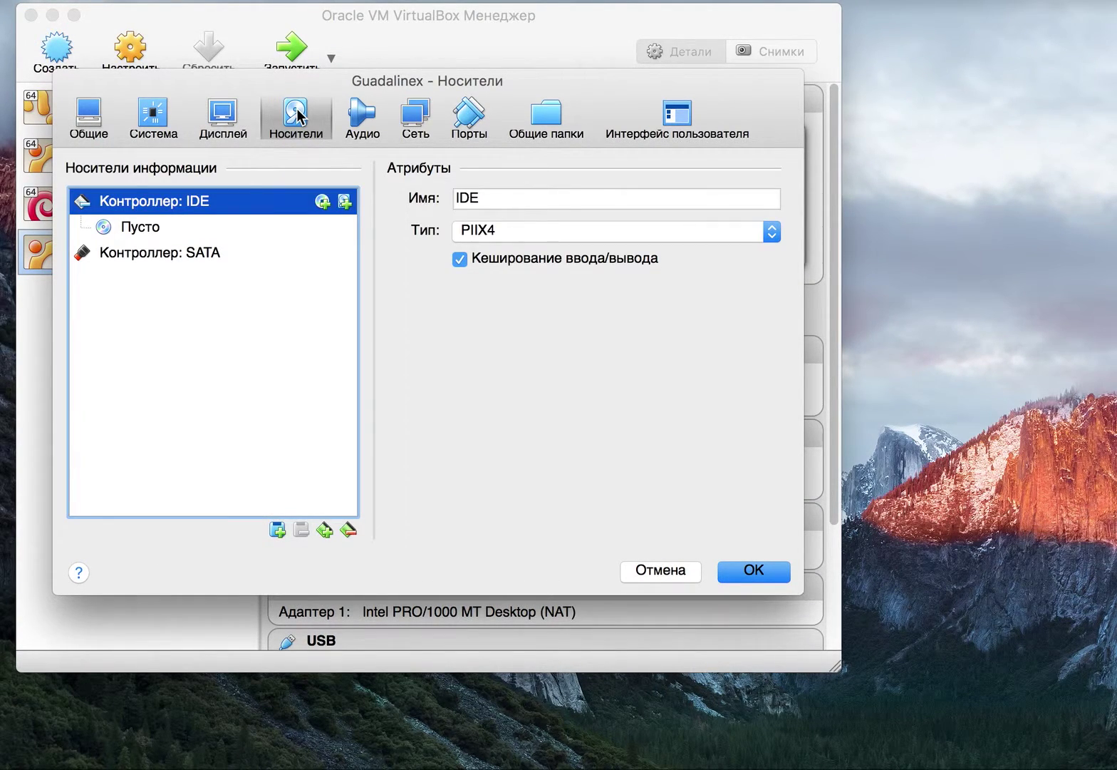
click(345, 202)
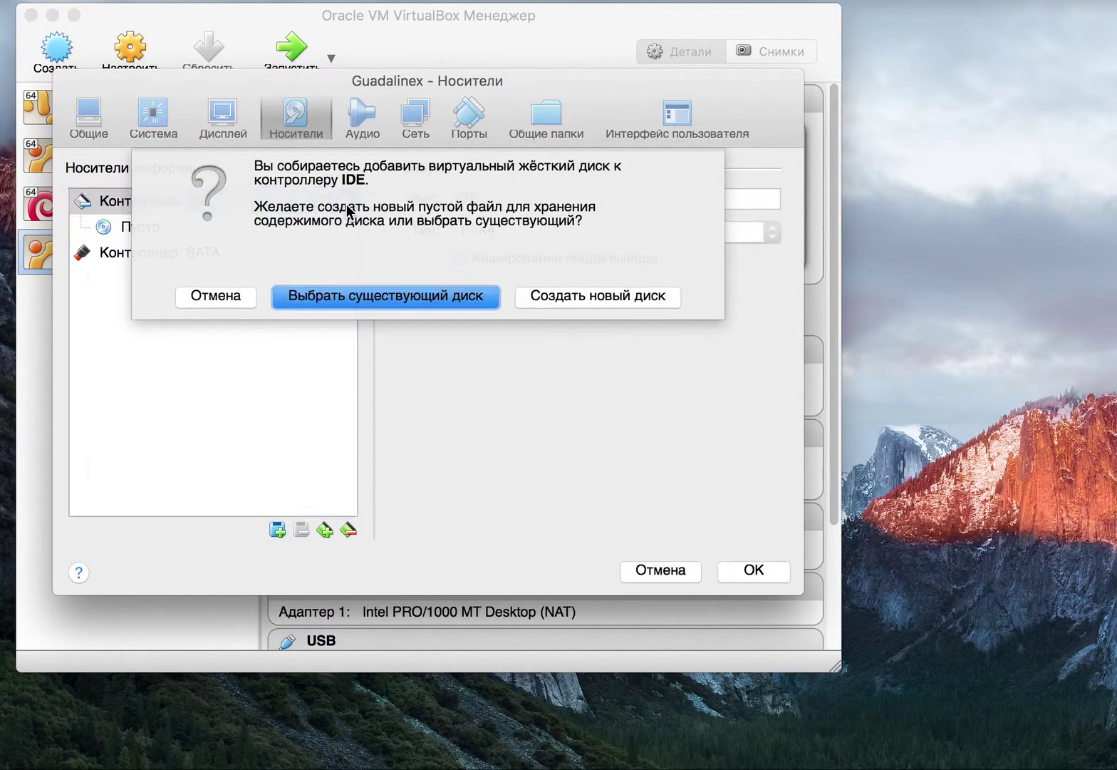
Create a new 15 GB VDI disk named Guadalinex with the default storage format.
click(547, 295)
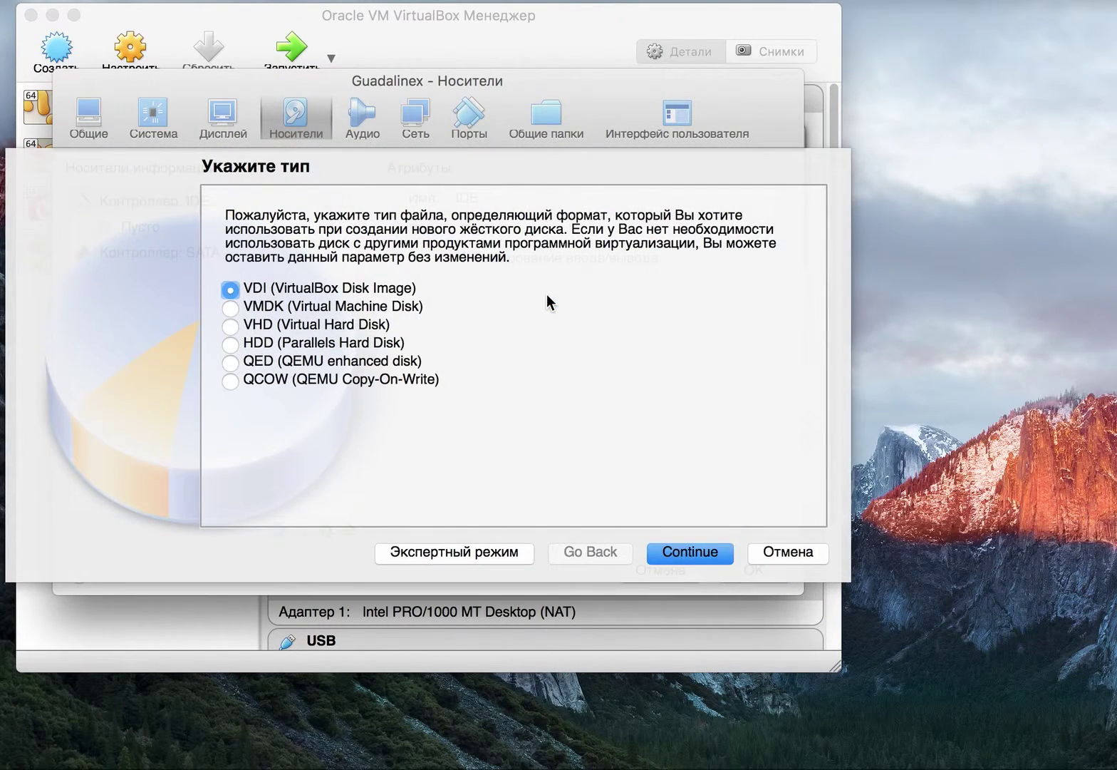
click(684, 555)
click(680, 550)
key(BackSpace)
key(BackSpace)
key(BackSpace)
key(BackSpace)
key(BackSpace)
key(BackSpace)
key(BackSpace)
key(BackSpace)
key(BackSpace)
key(BackSpace)
key(BackSpace)
key(BackSpace)
key(BackSpace)
key(BackSpace)
key(BackSpace)
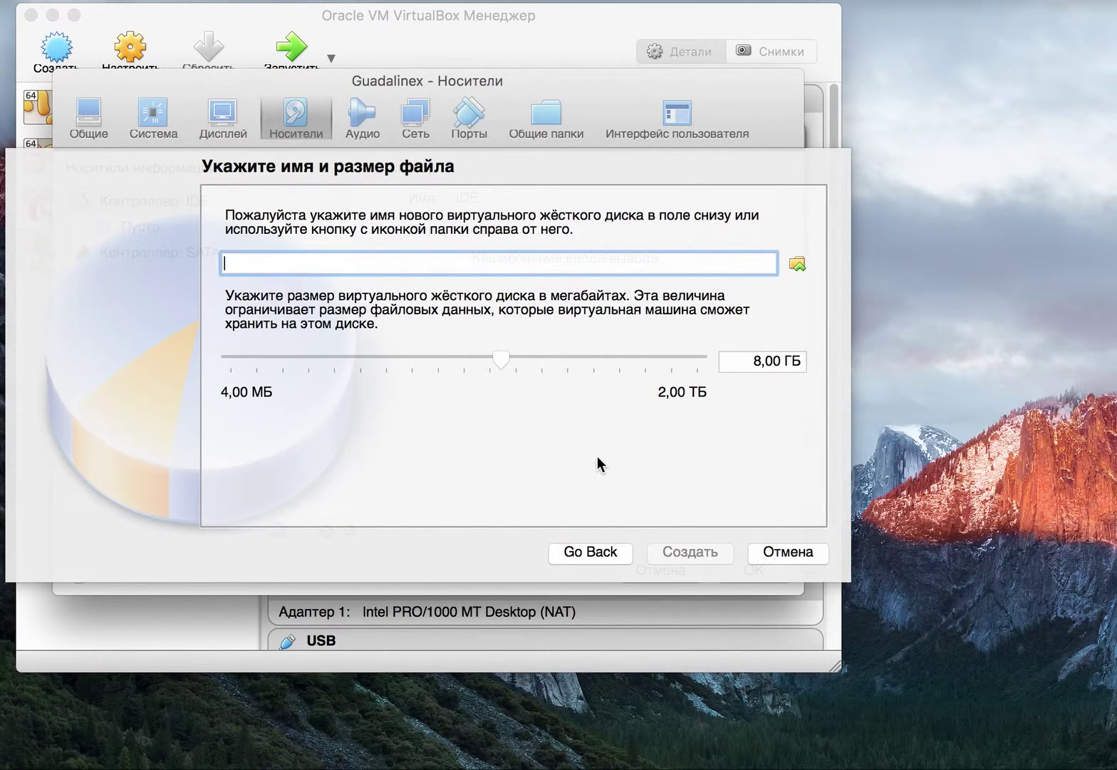
text(Guadalinex)
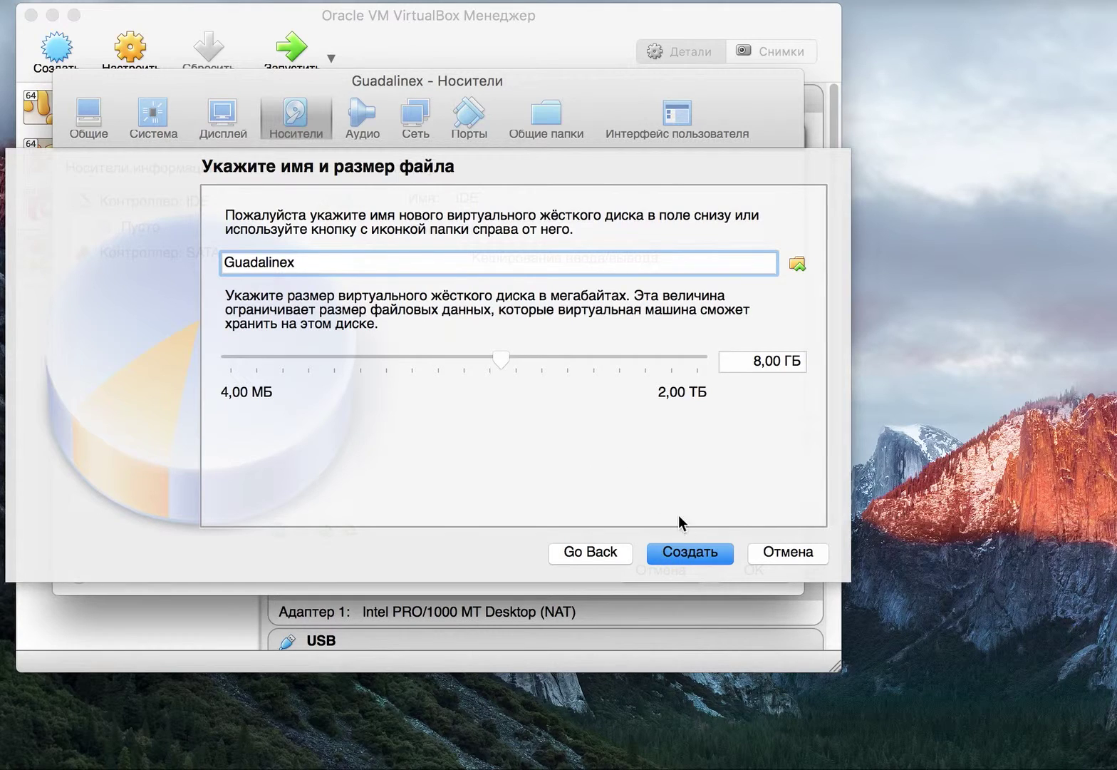
click(745, 365)
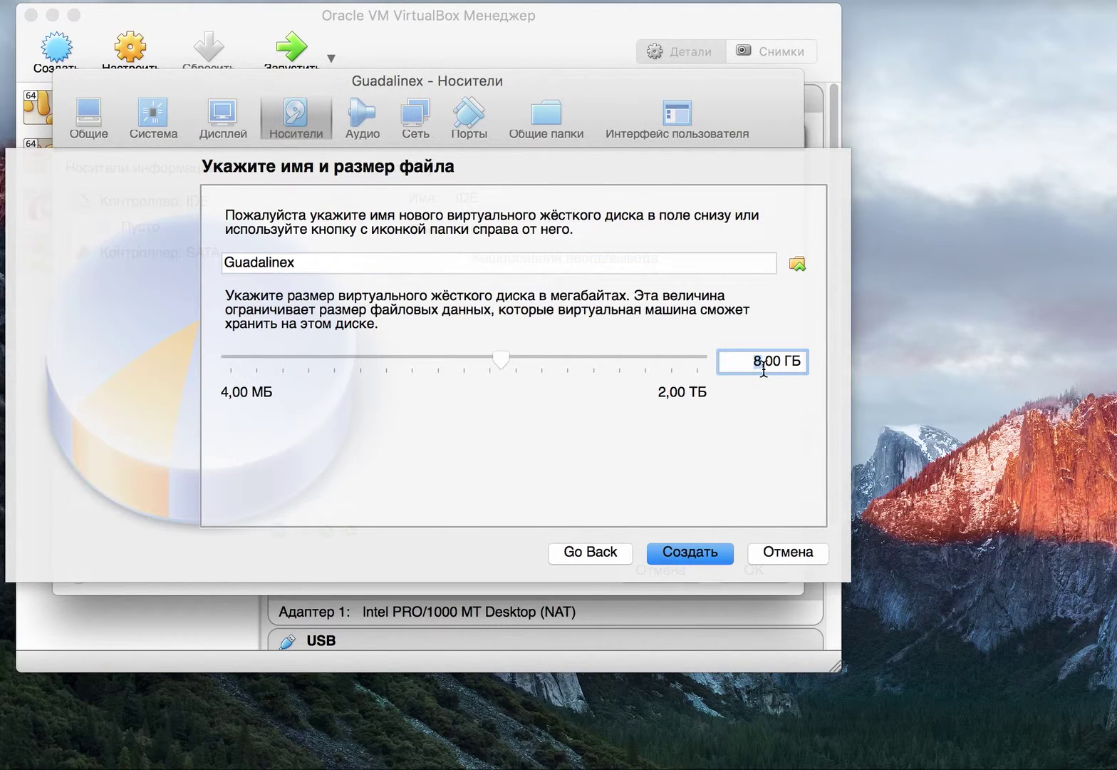
text(15)
click(681, 553)
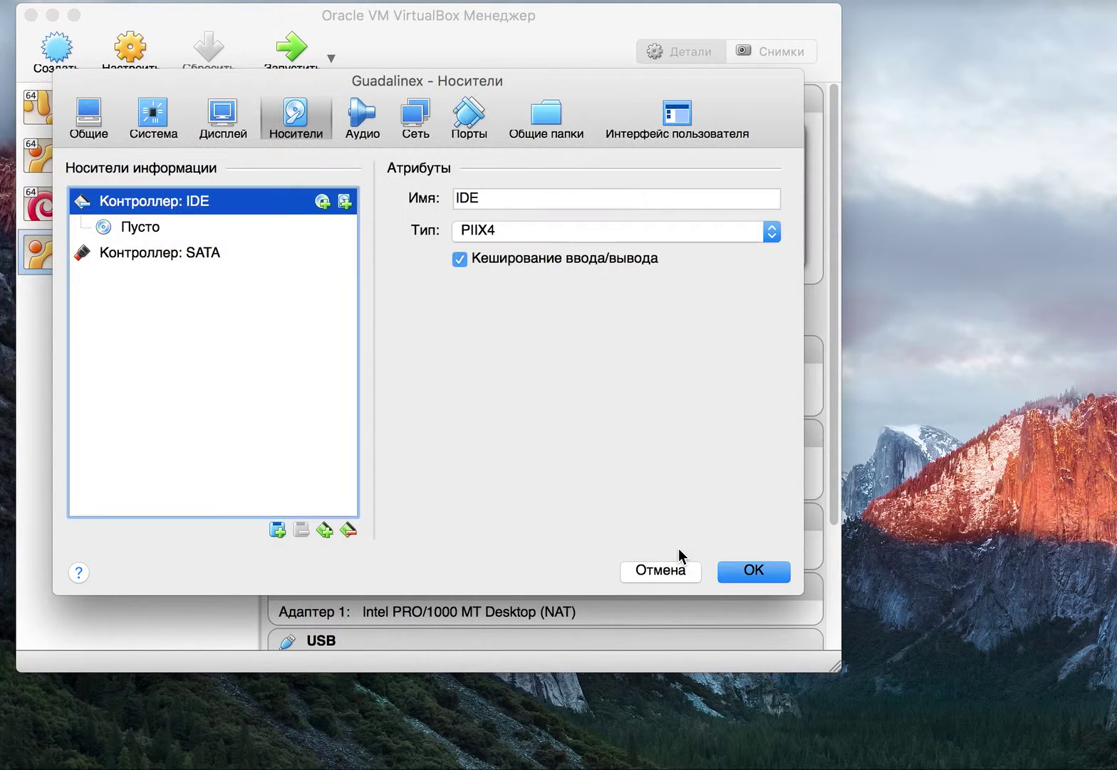
Insert guadalinex-v9-32B.iso into the empty optical drive and save the settings with OK.
click(166, 254)
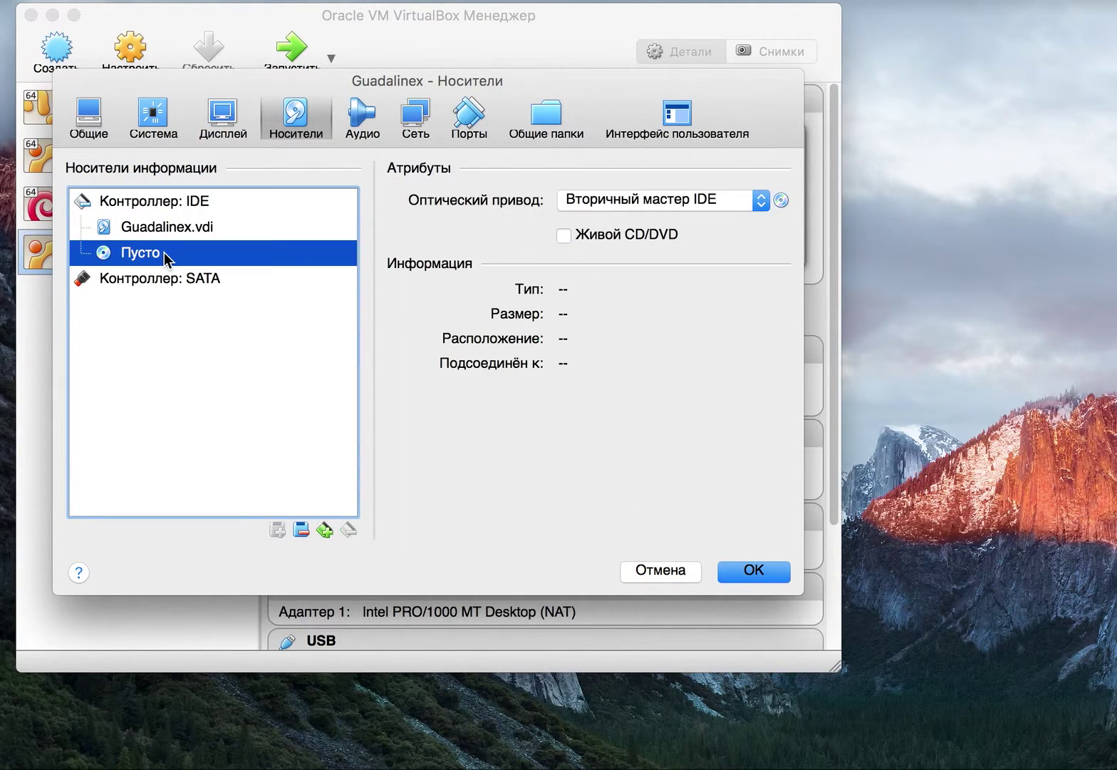
click(174, 226)
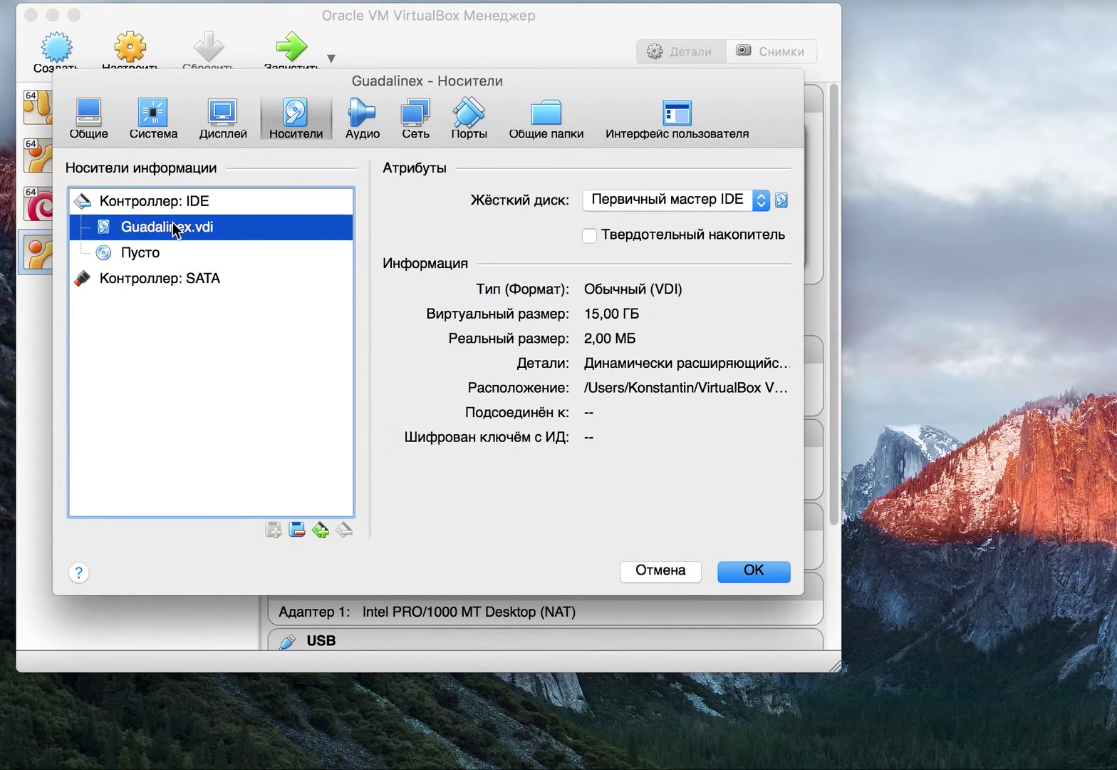
click(246, 253)
click(781, 202)
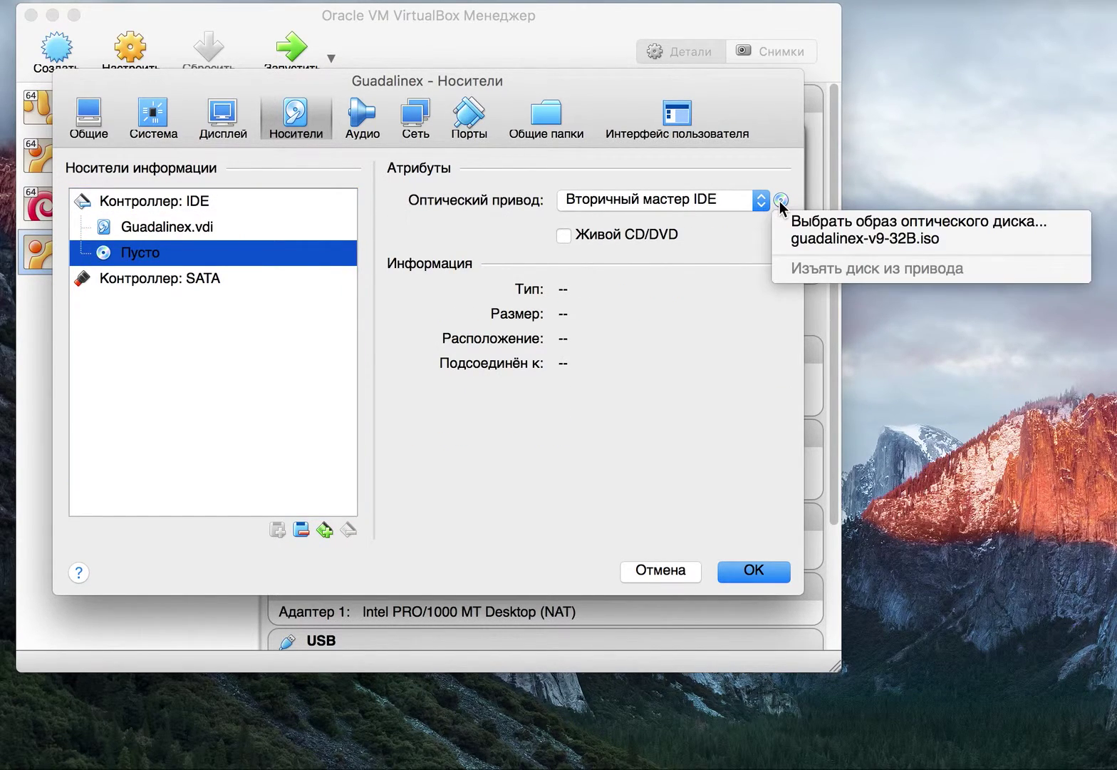
click(796, 239)
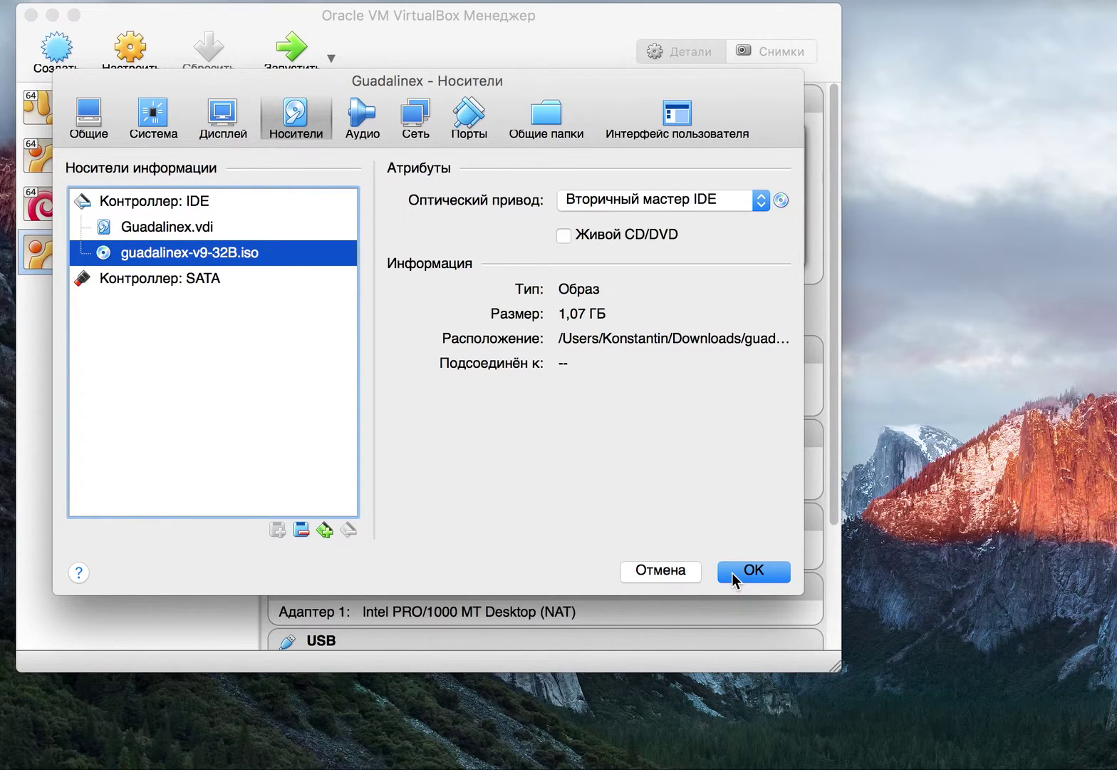
click(734, 571)
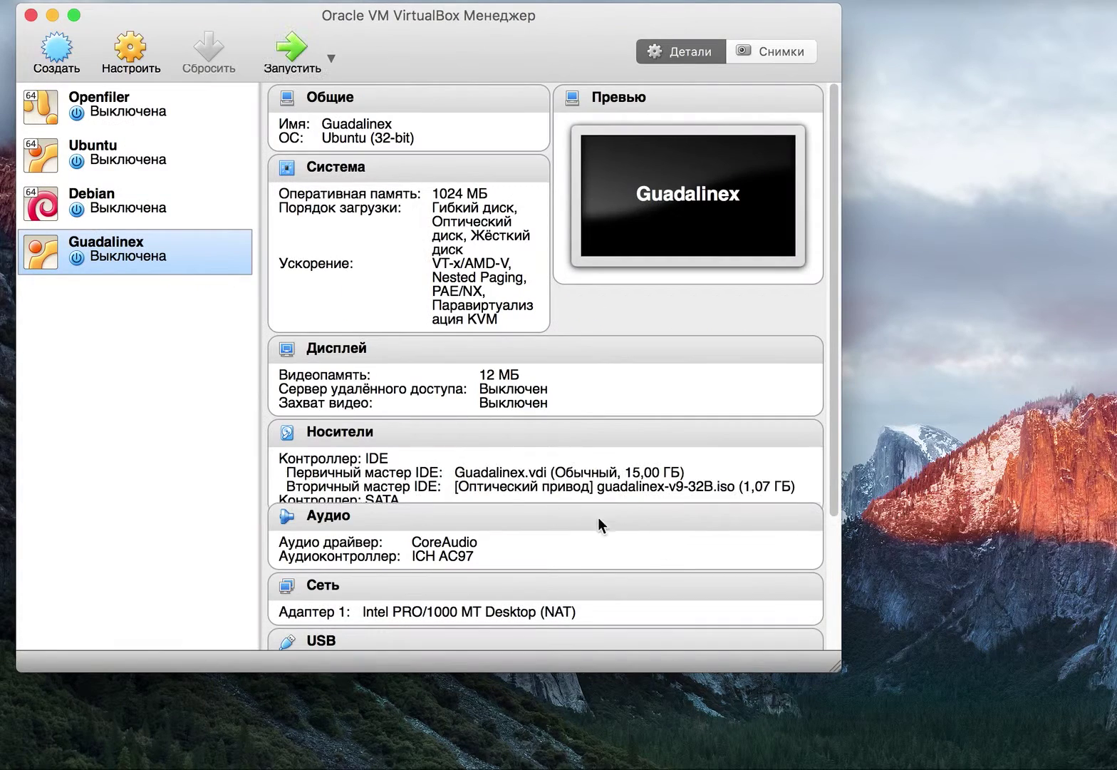
Start the Guadalinex VM and dismiss the keyboard and pointer notices while it boots.
click(284, 53)
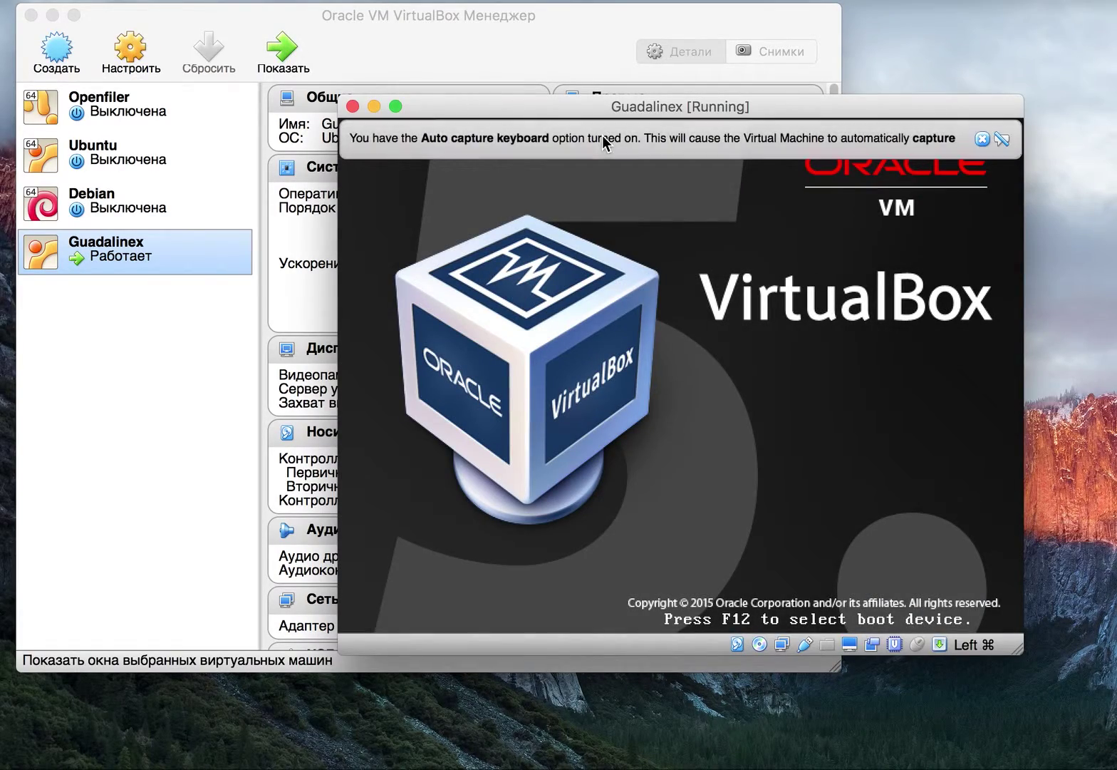
click(982, 138)
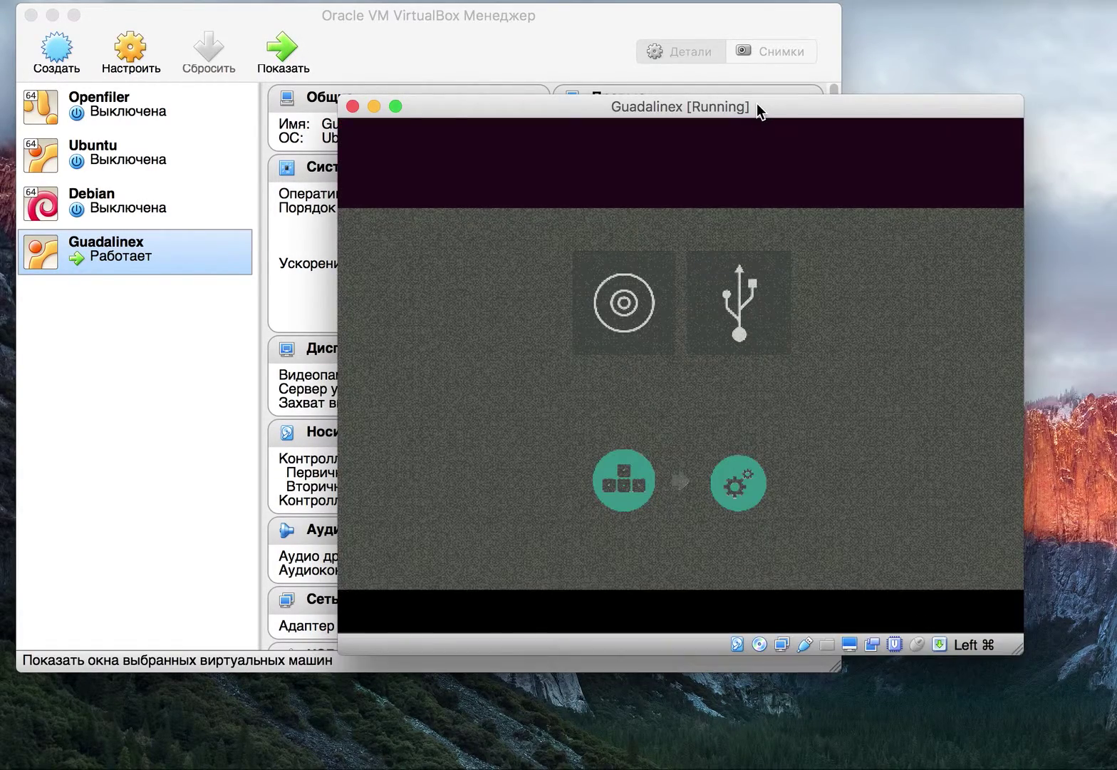
drag(757, 105, 572, 33)
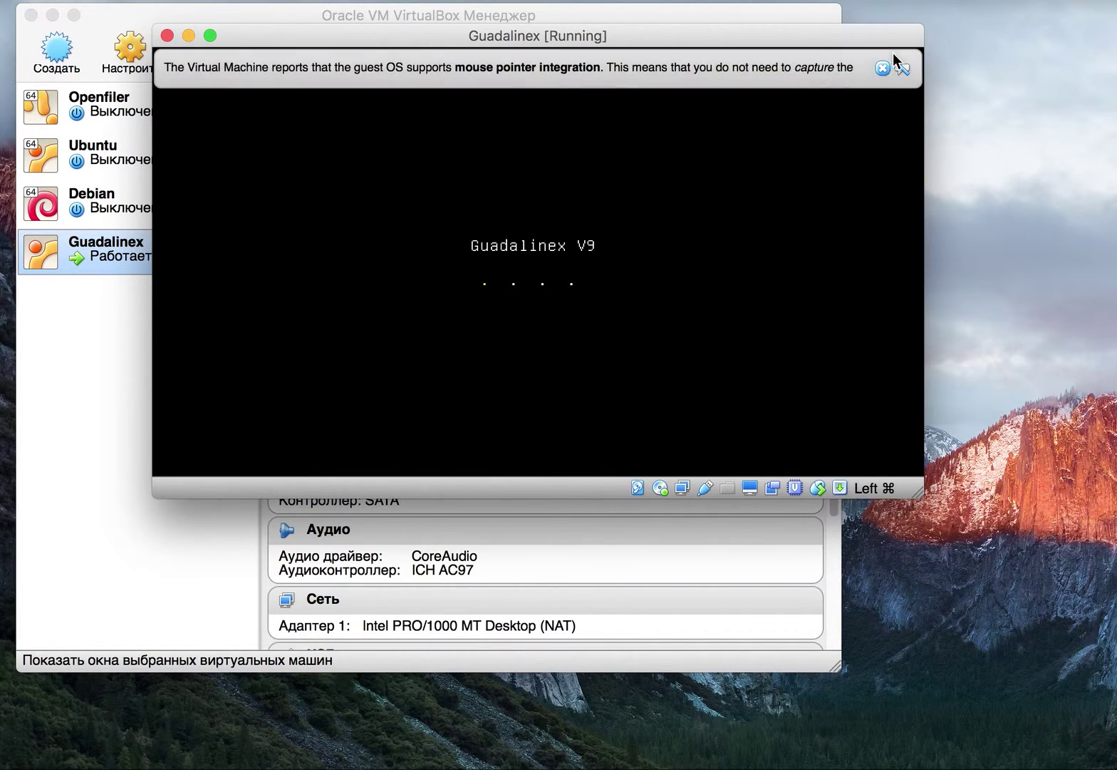
click(882, 69)
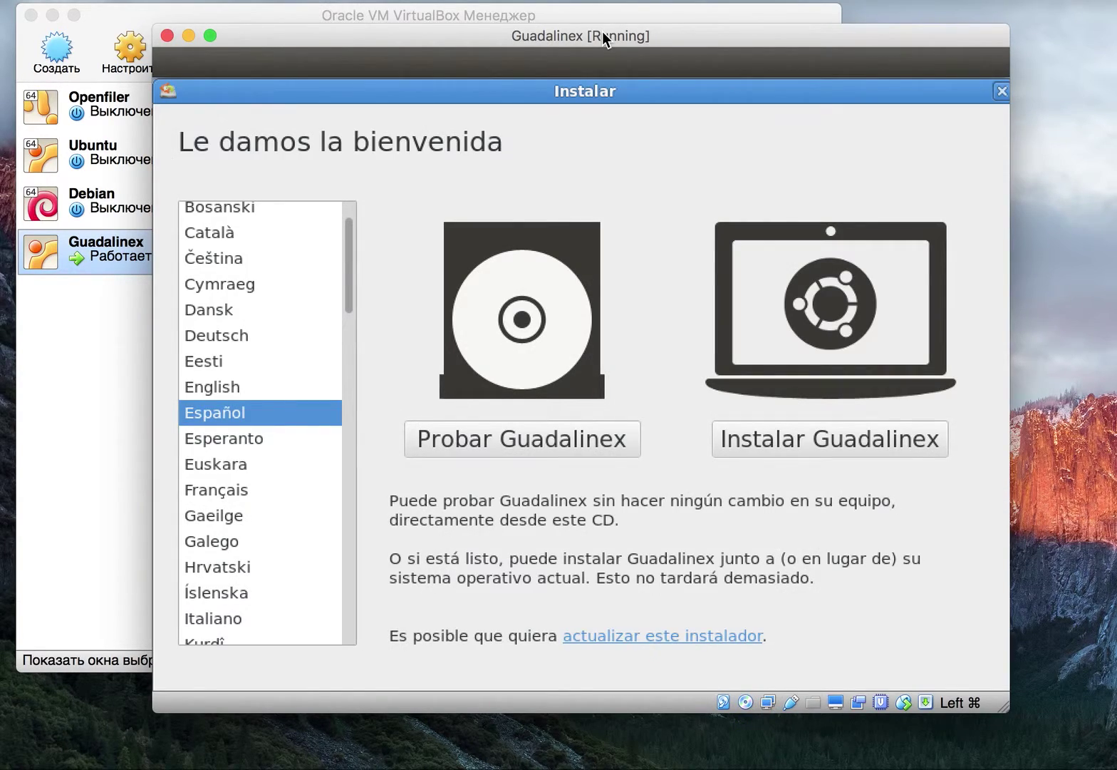
Install Guadalinex in English, erasing the whole disk, and confirm Moscow as the location.
click(238, 386)
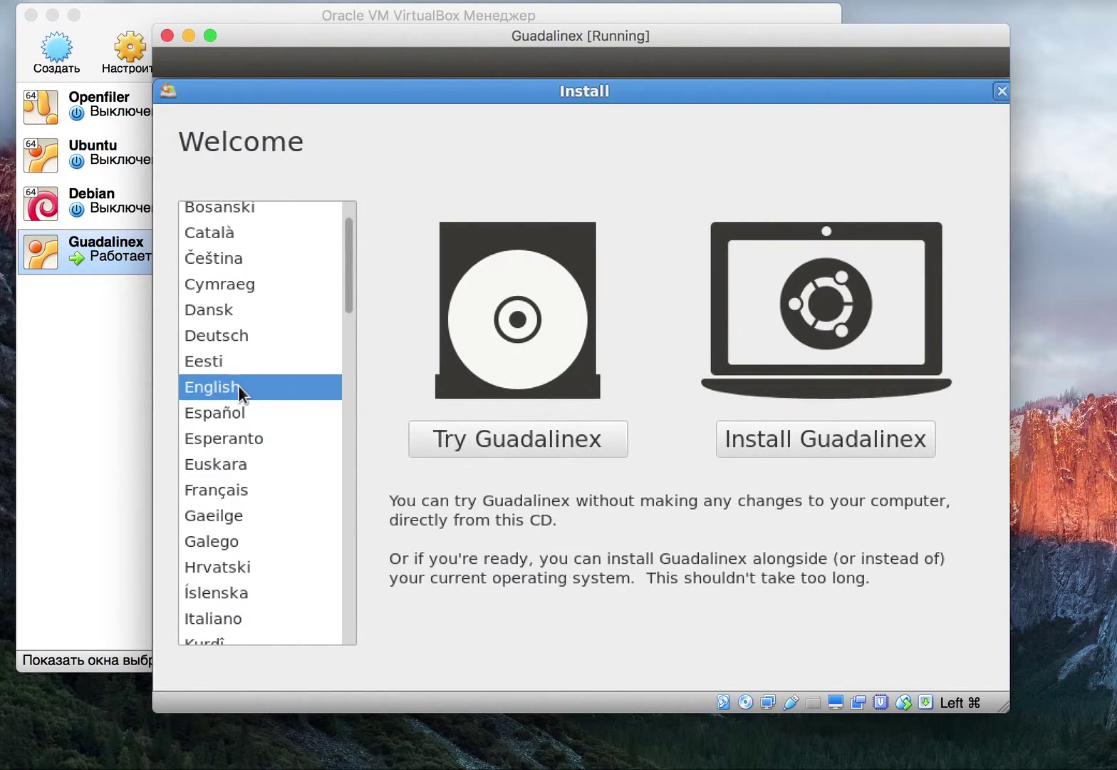
click(786, 446)
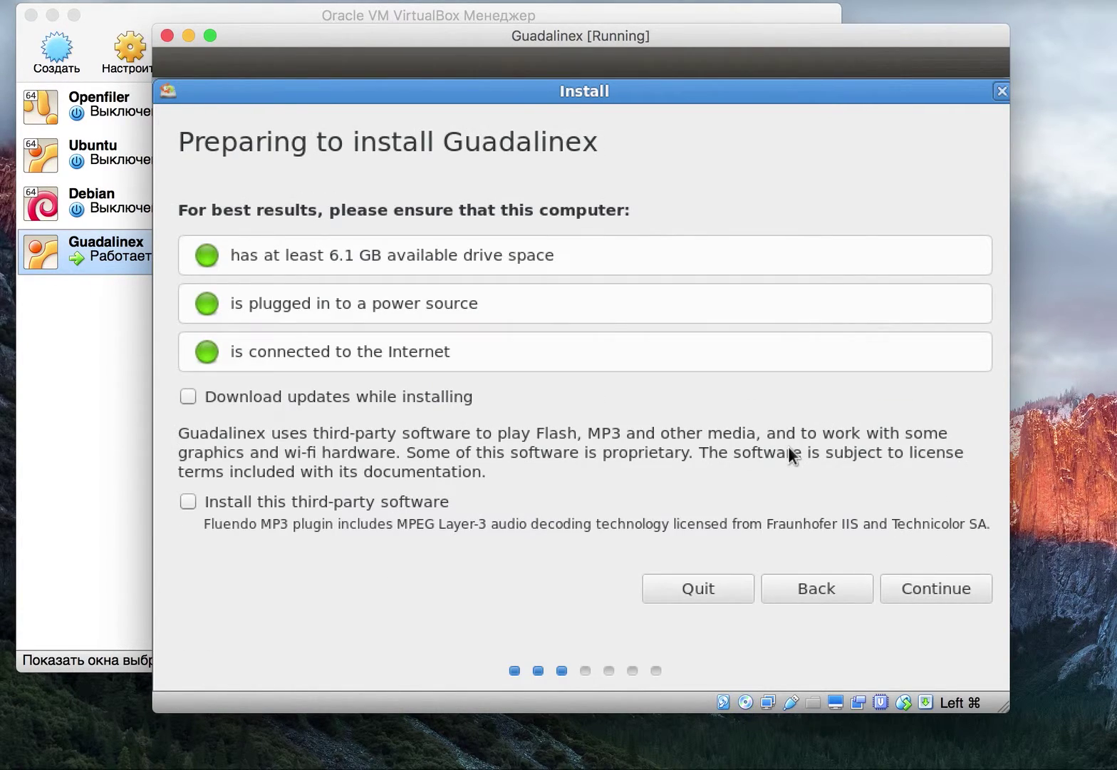
click(915, 592)
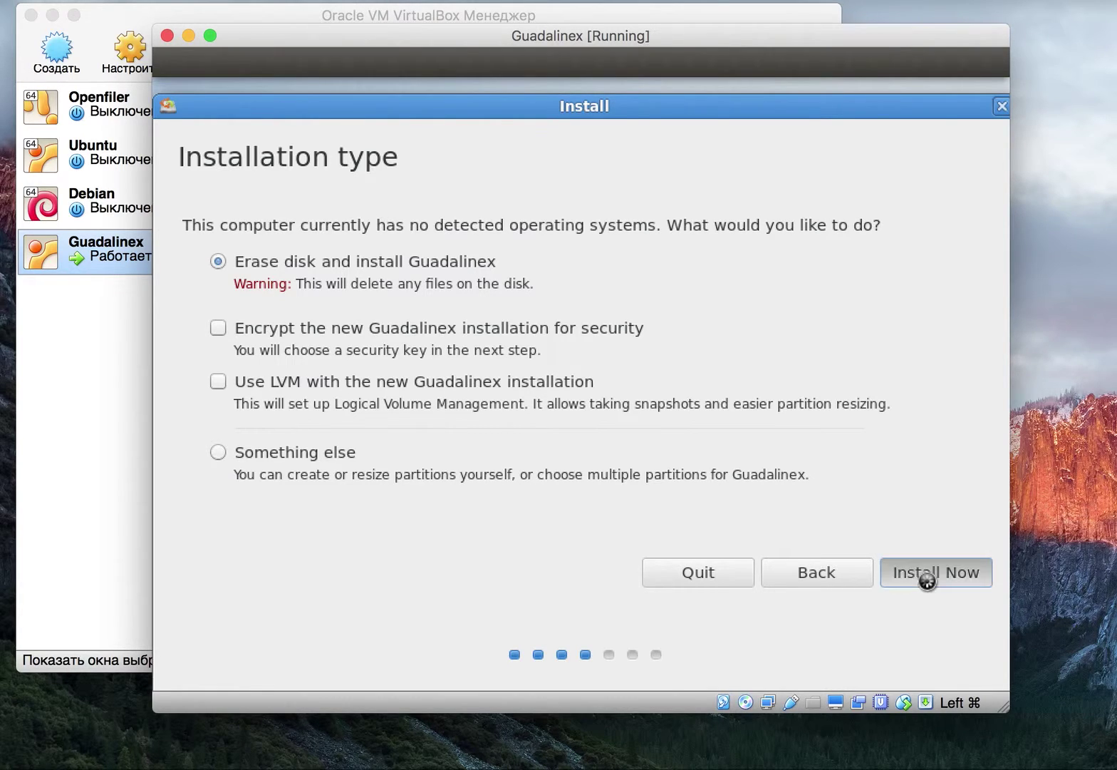
click(927, 580)
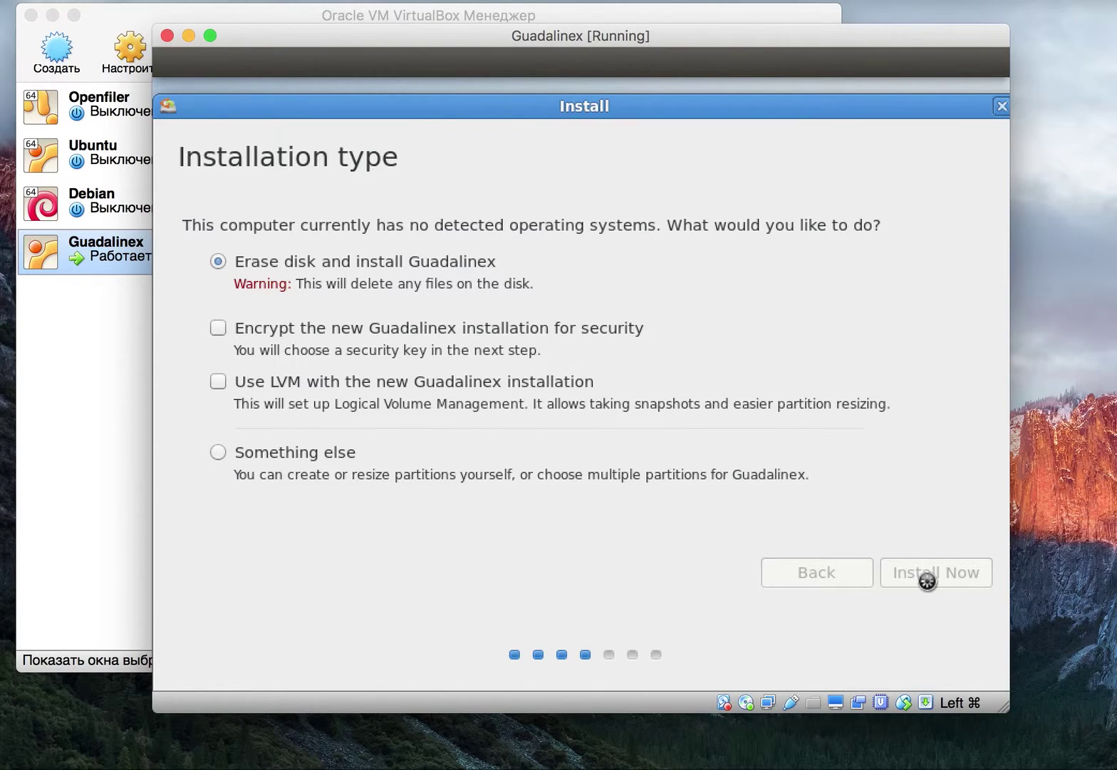
click(926, 579)
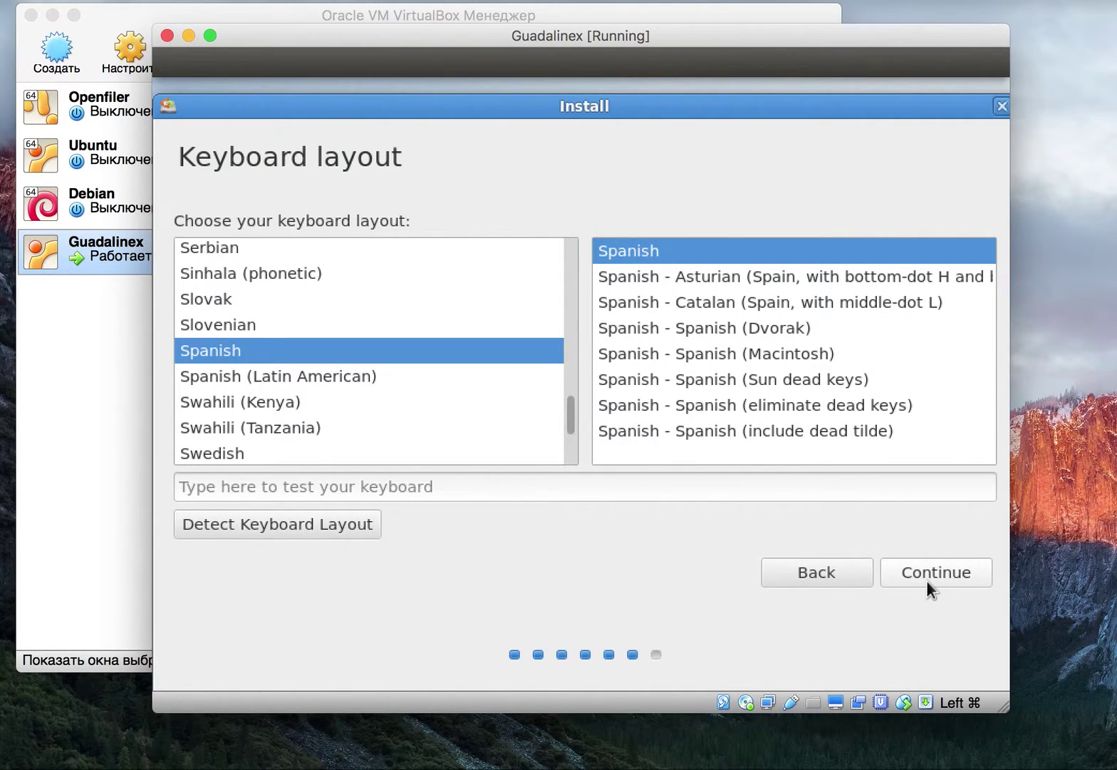
Select the English (US) keyboard layout, test it by typing 'kpr', and continue.
drag(568, 421, 573, 317)
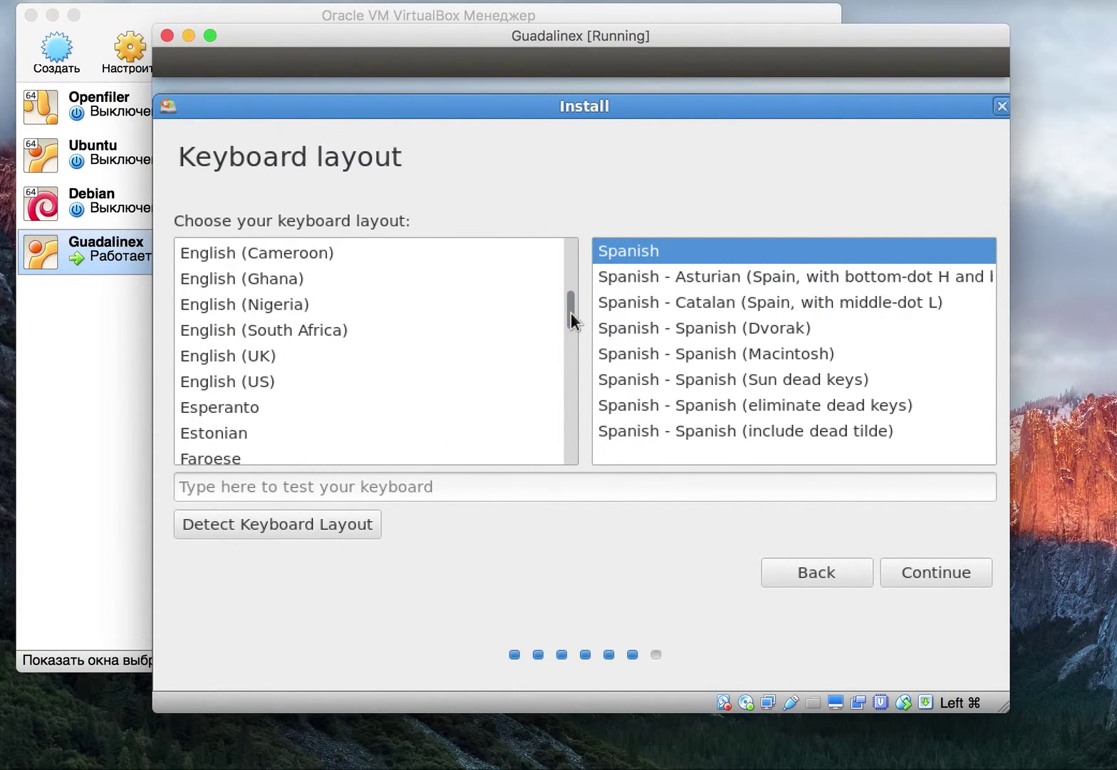
click(238, 380)
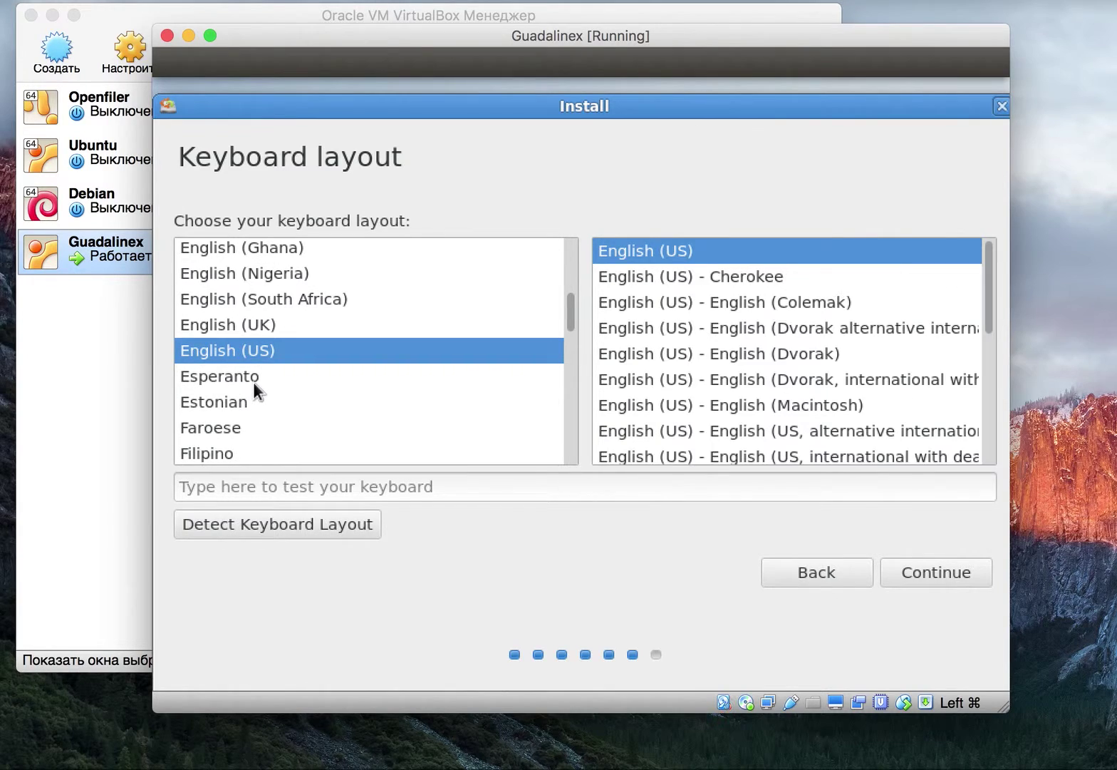
click(667, 495)
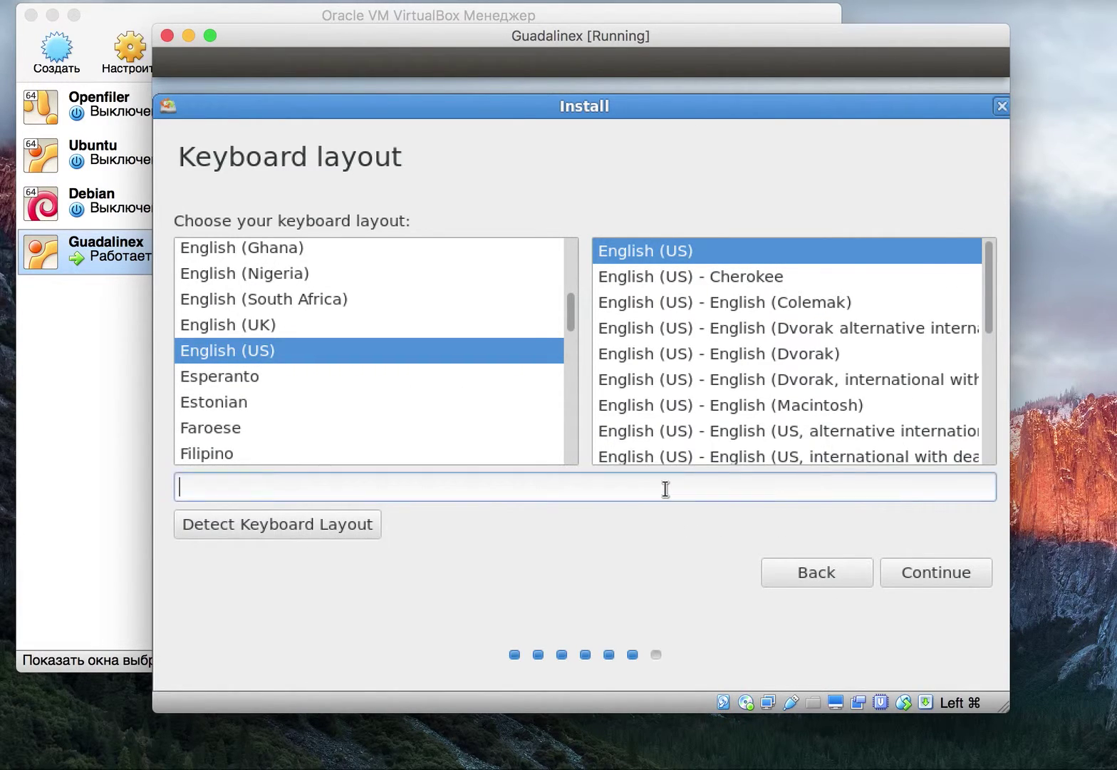
text(kpr)
click(951, 570)
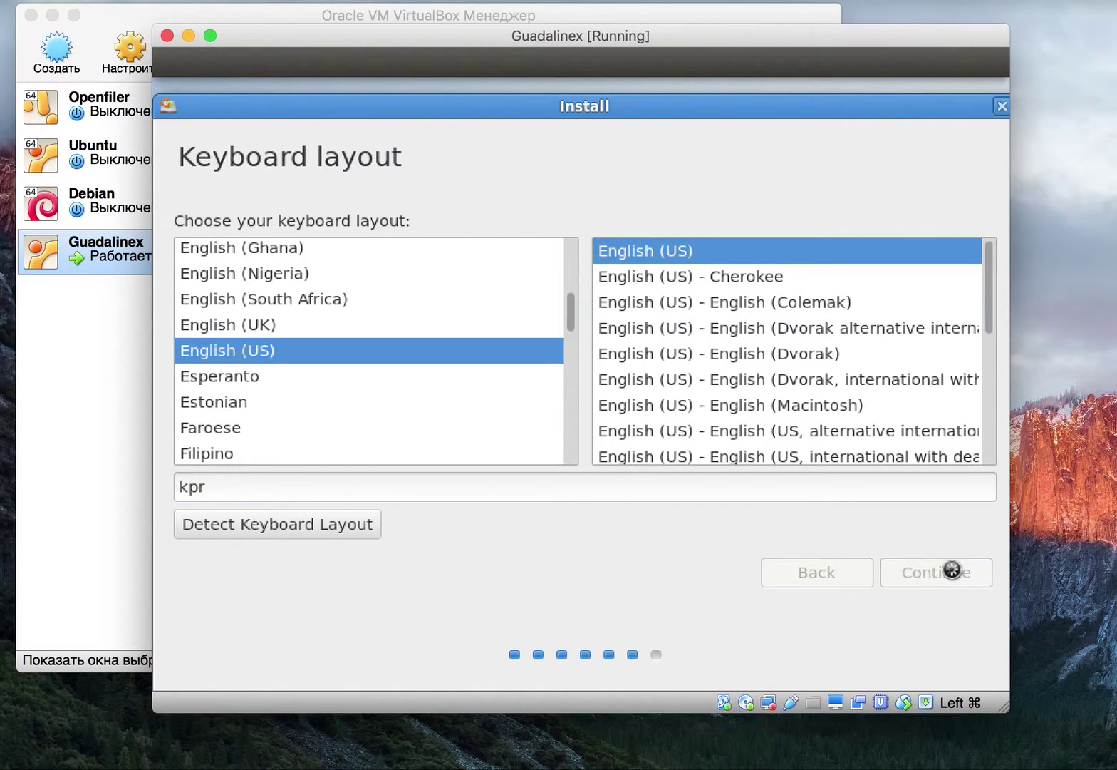
Enter the user's name, set and confirm the account password, and continue.
text(kp)
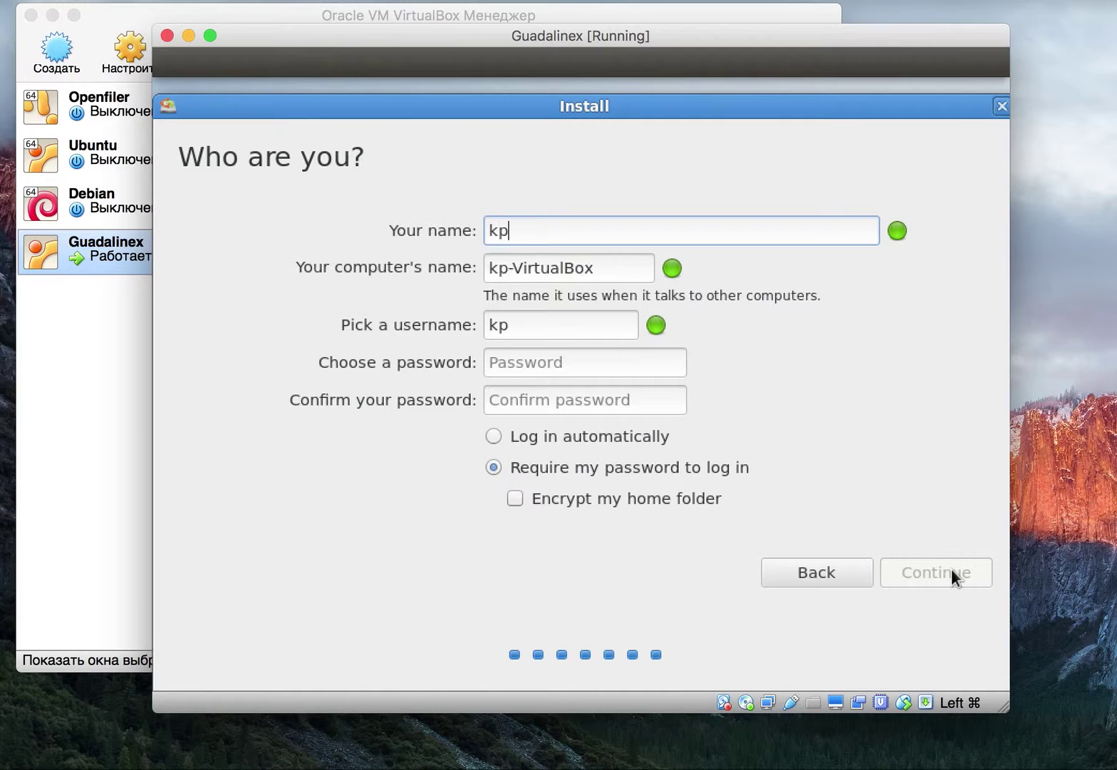
text(rokazov)
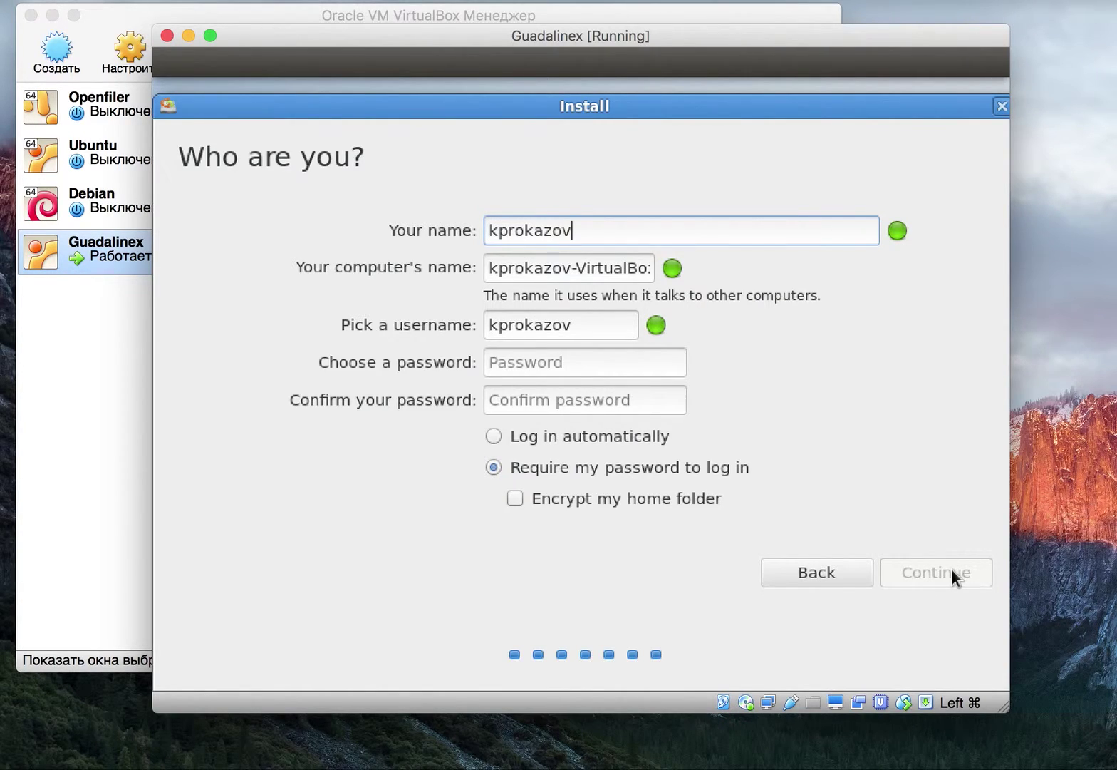
click(556, 364)
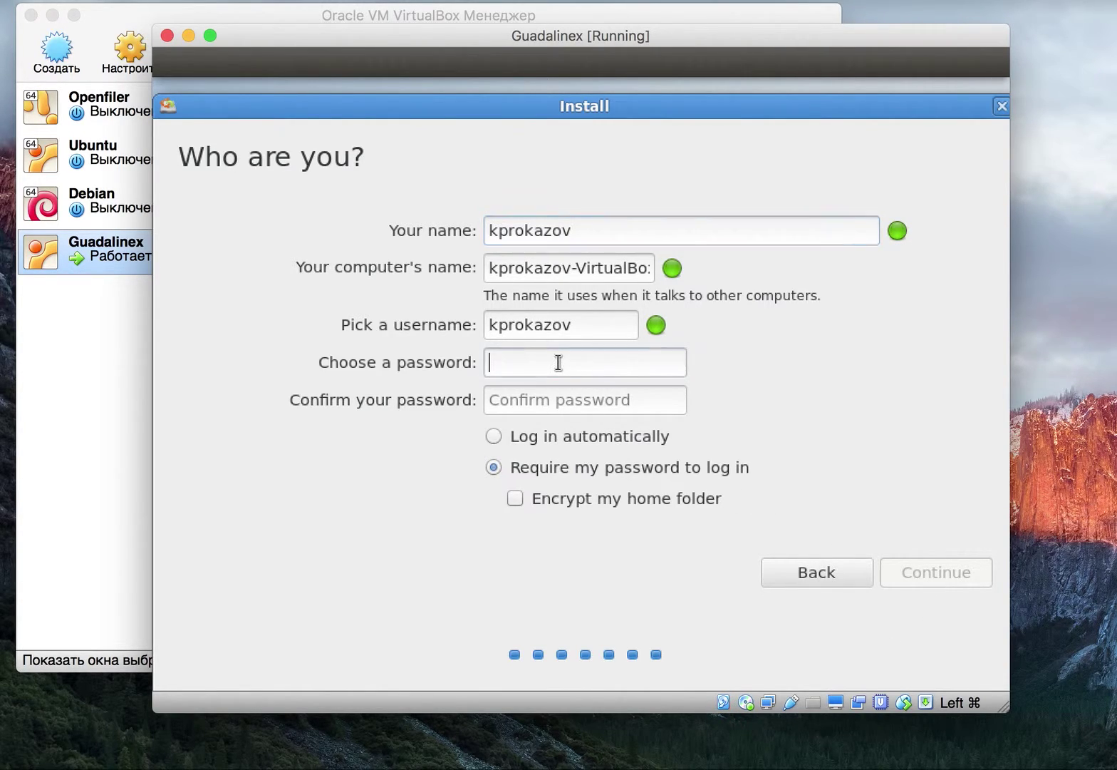
text(********)
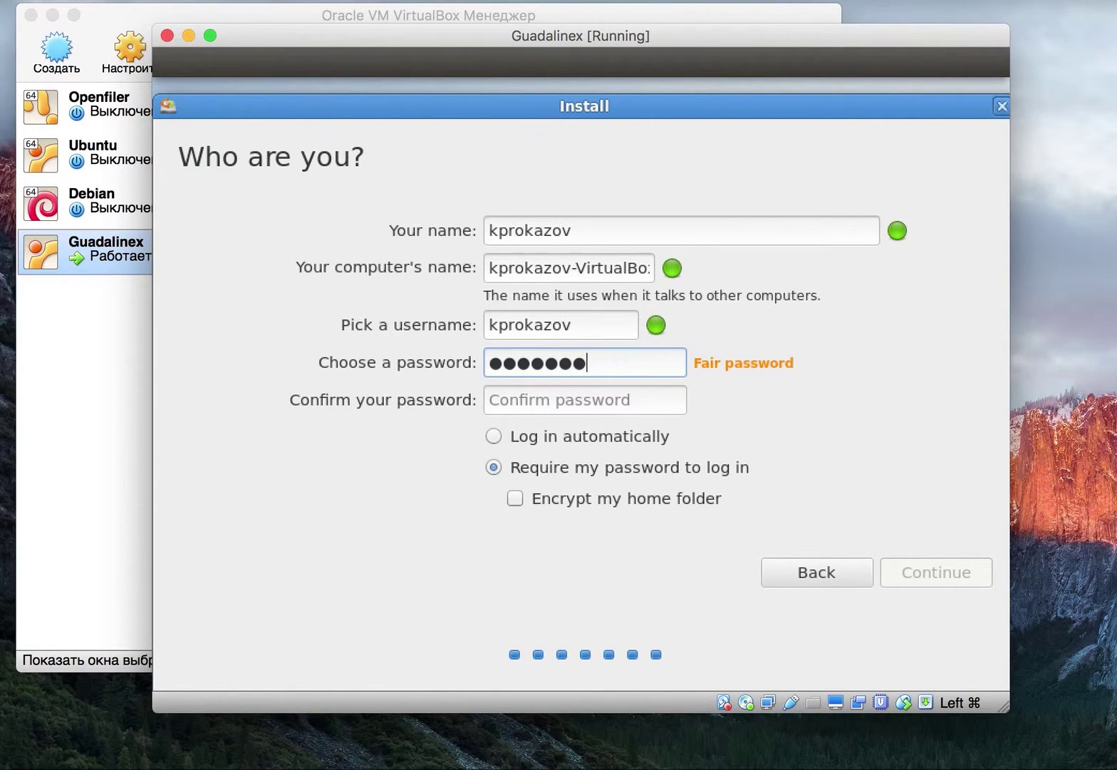
key(Tab)
text(*****)
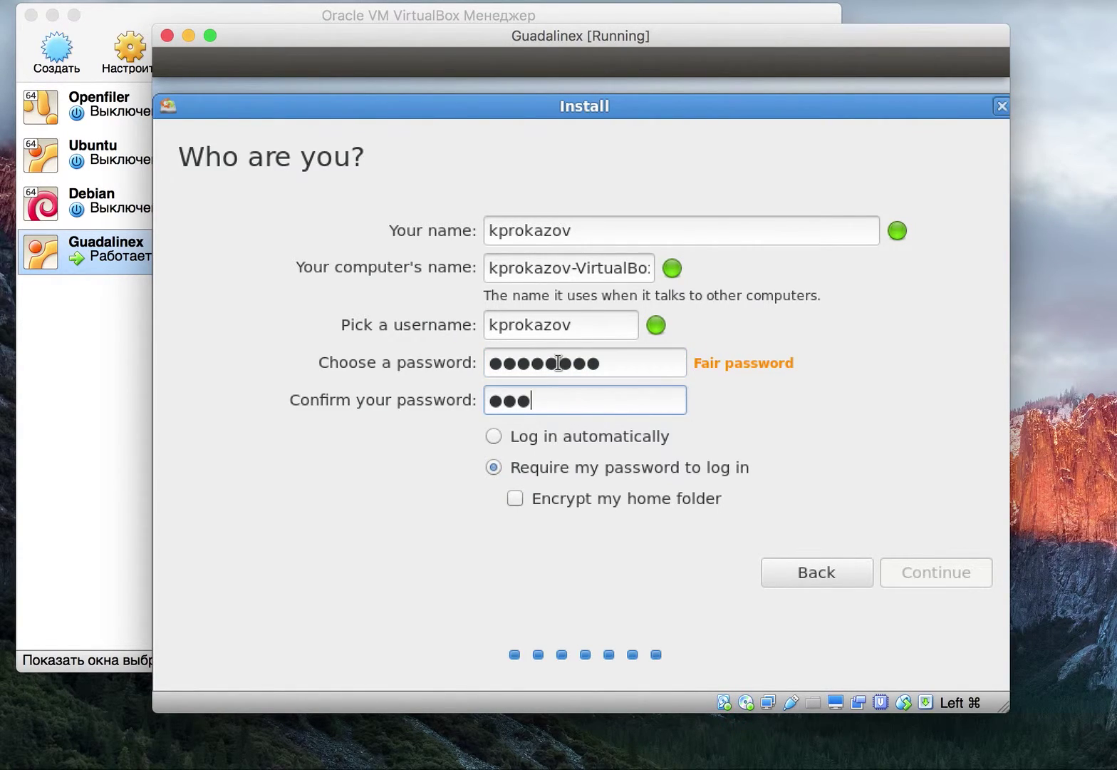
text(***)
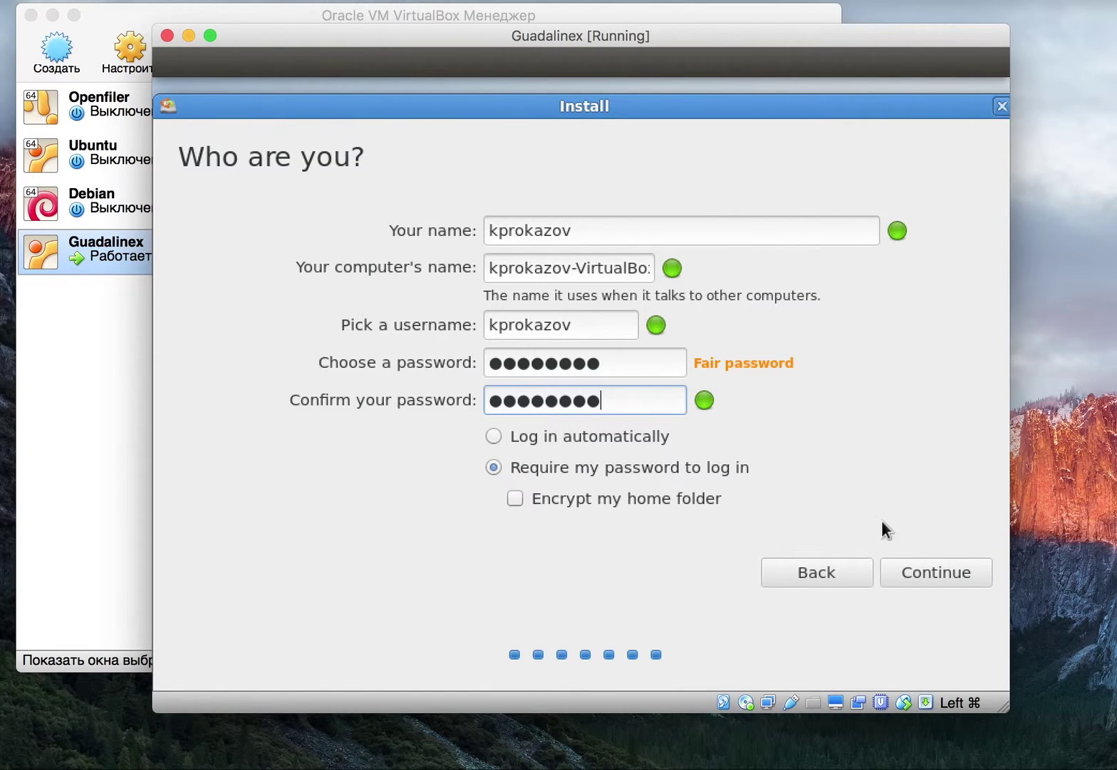
click(936, 575)
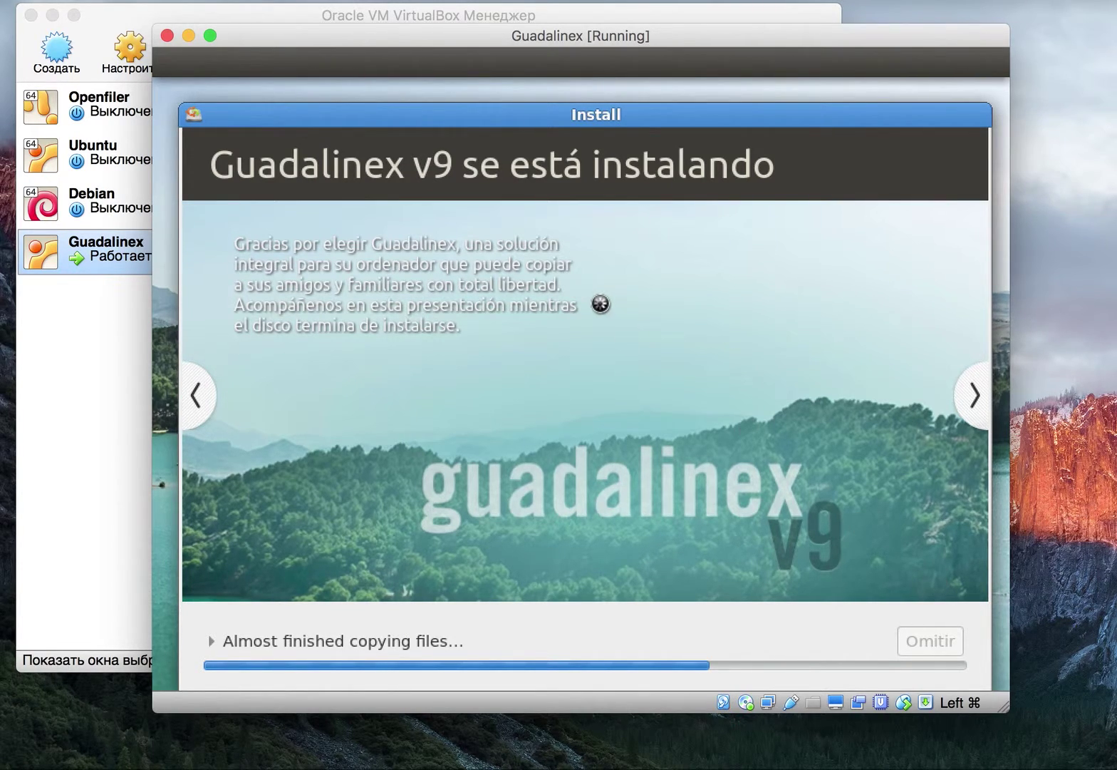
Nudge the installer and VM windows into place while the files finish copying.
drag(576, 114, 580, 86)
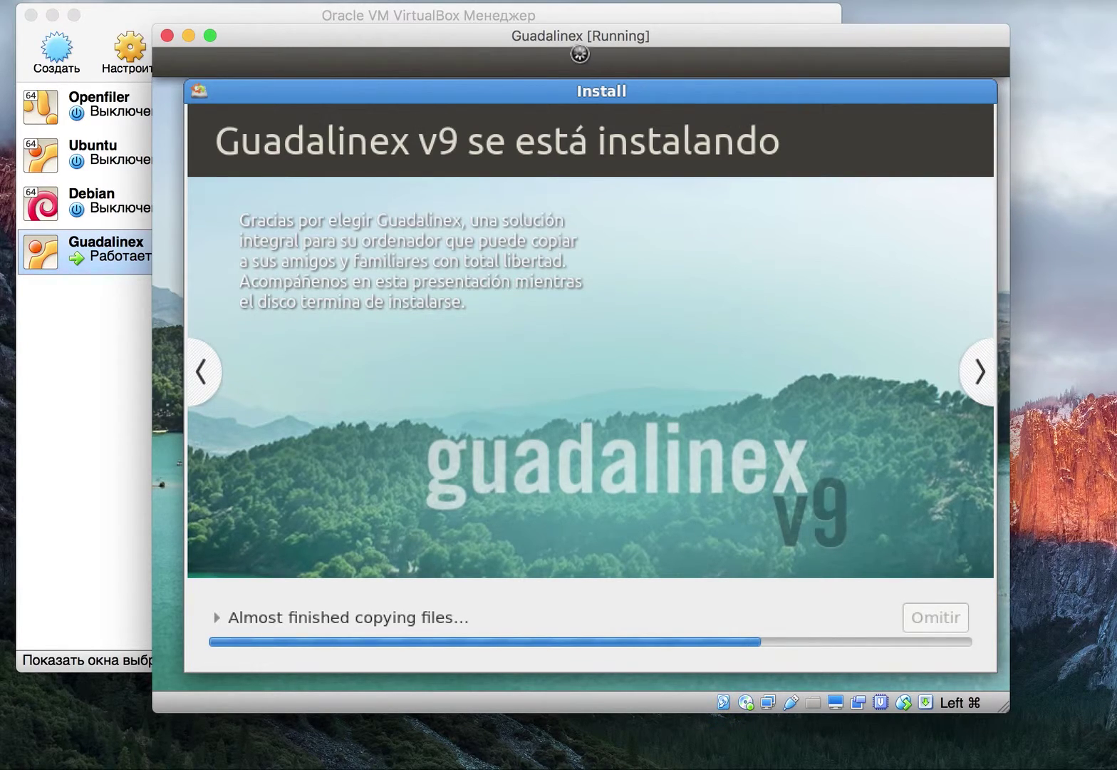
drag(573, 40, 546, 41)
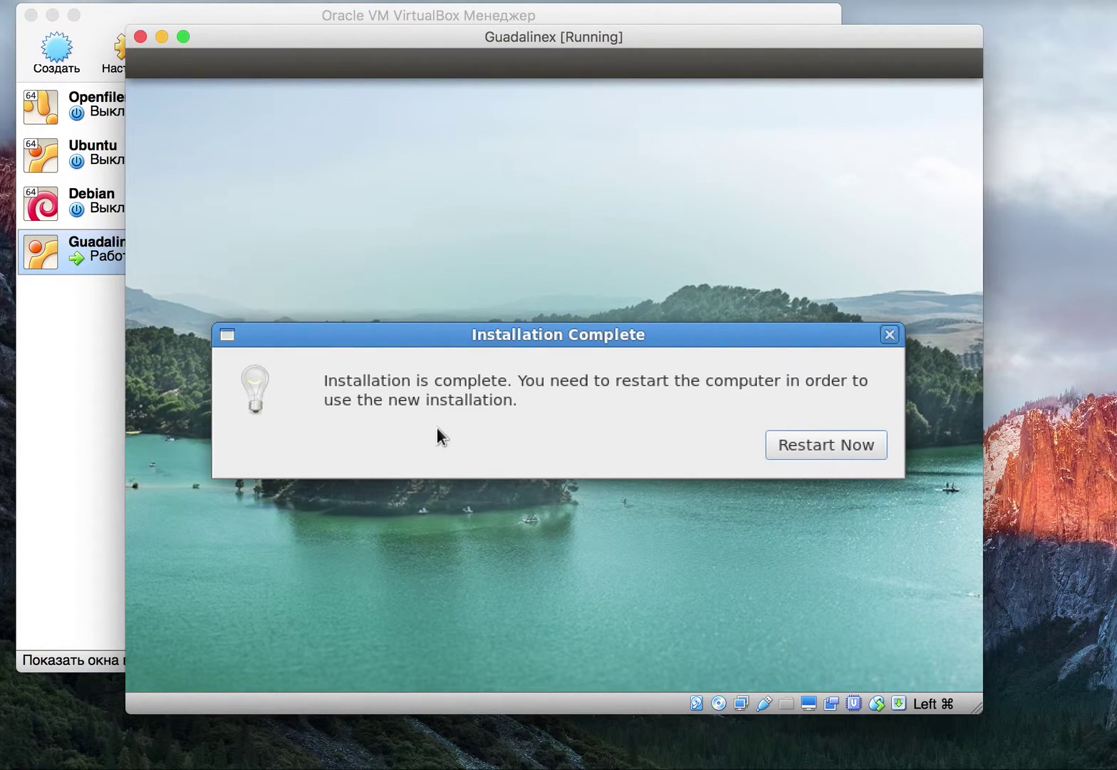
Choose Restart Now in the Installation Complete dialog.
click(790, 445)
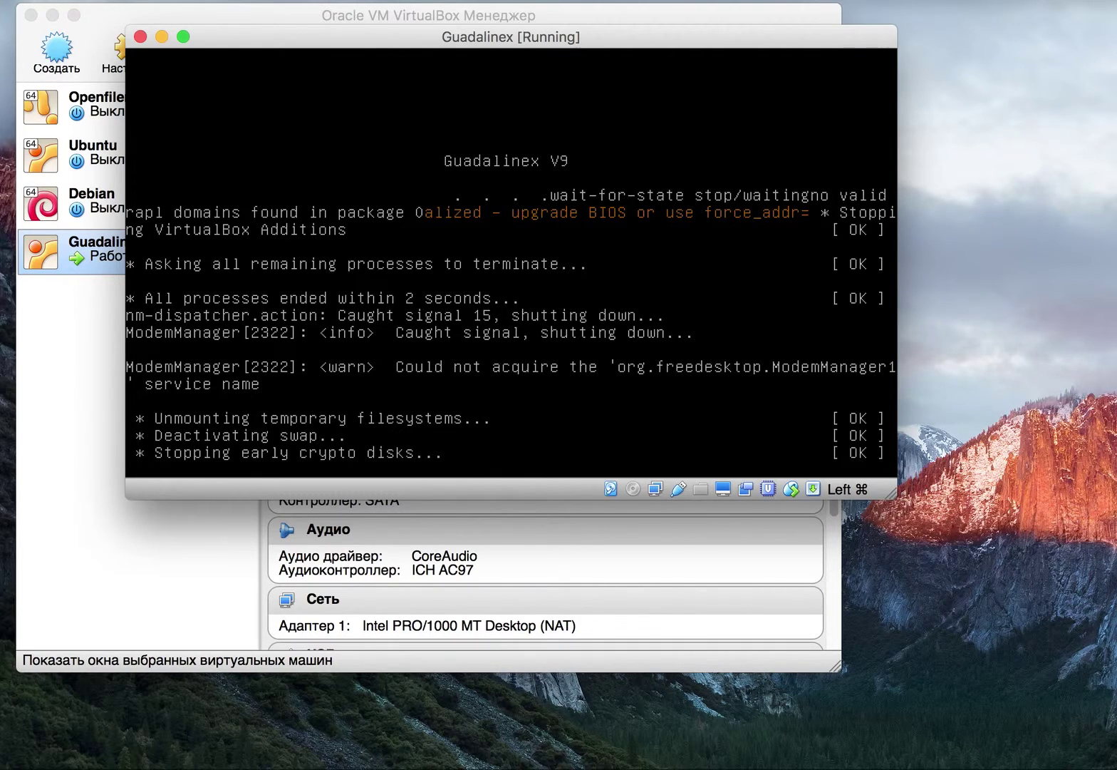
Reset the virtual machine from the Machine menu.
click(207, 1)
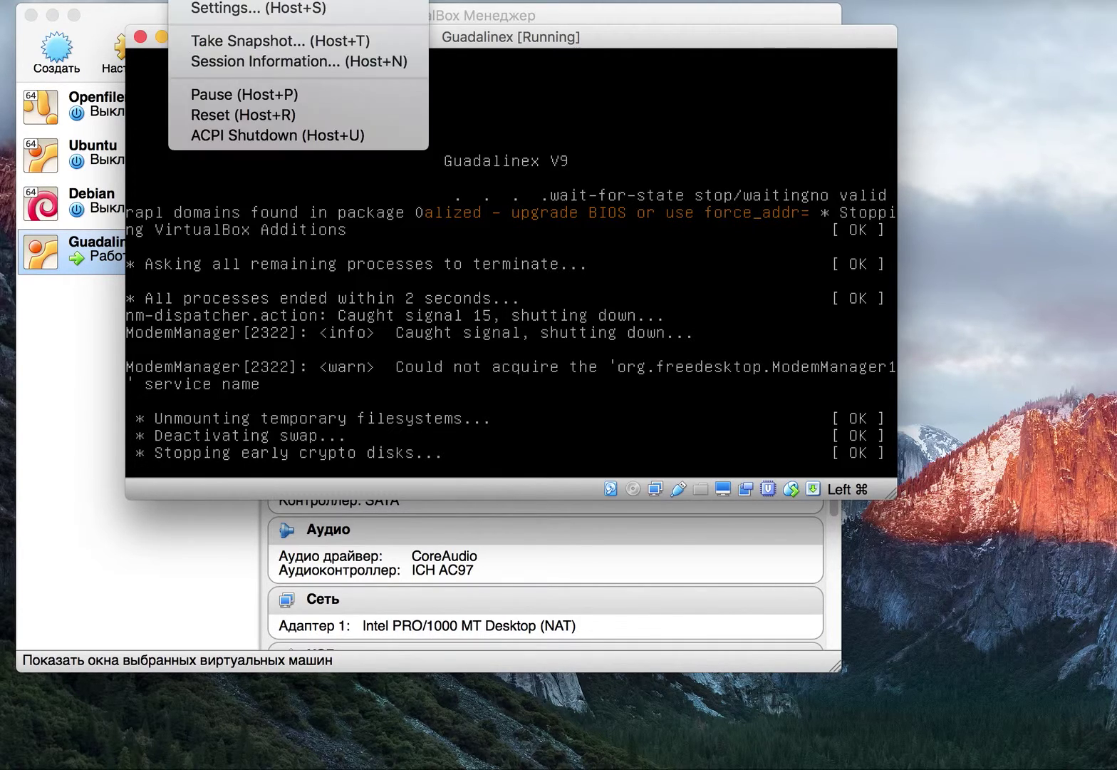
click(210, 119)
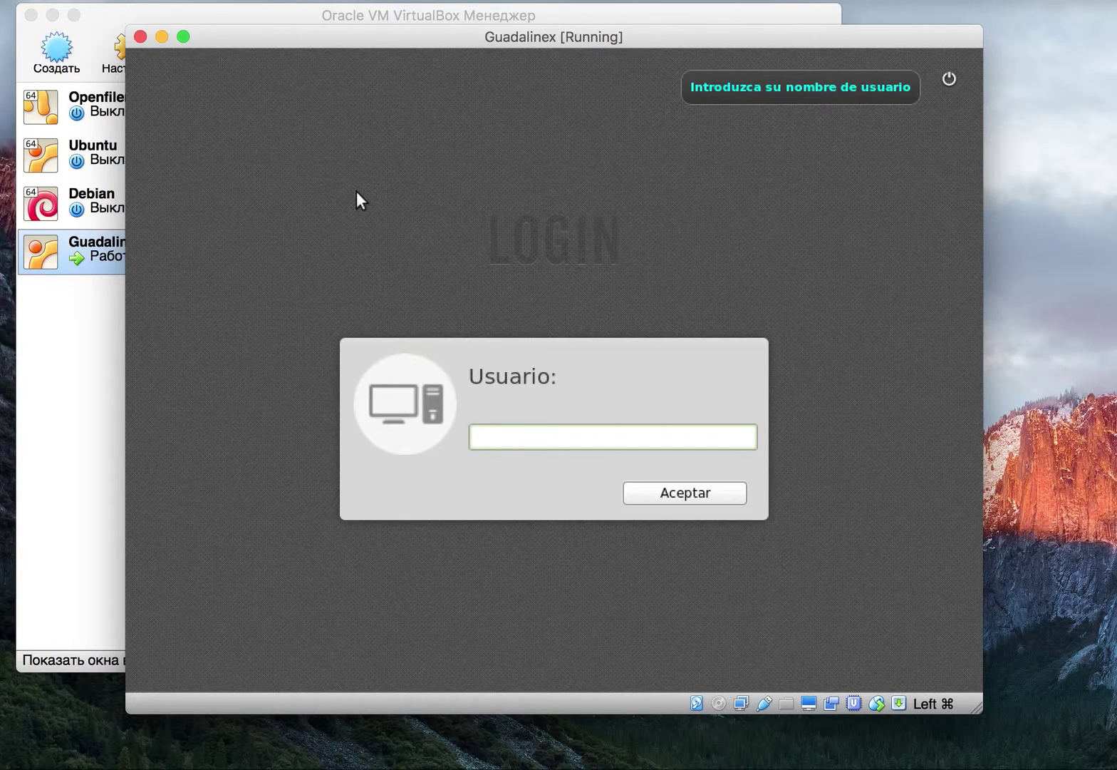
Sign in at the Guadalinex login screen with the new account's username and password.
text(kprokazov)
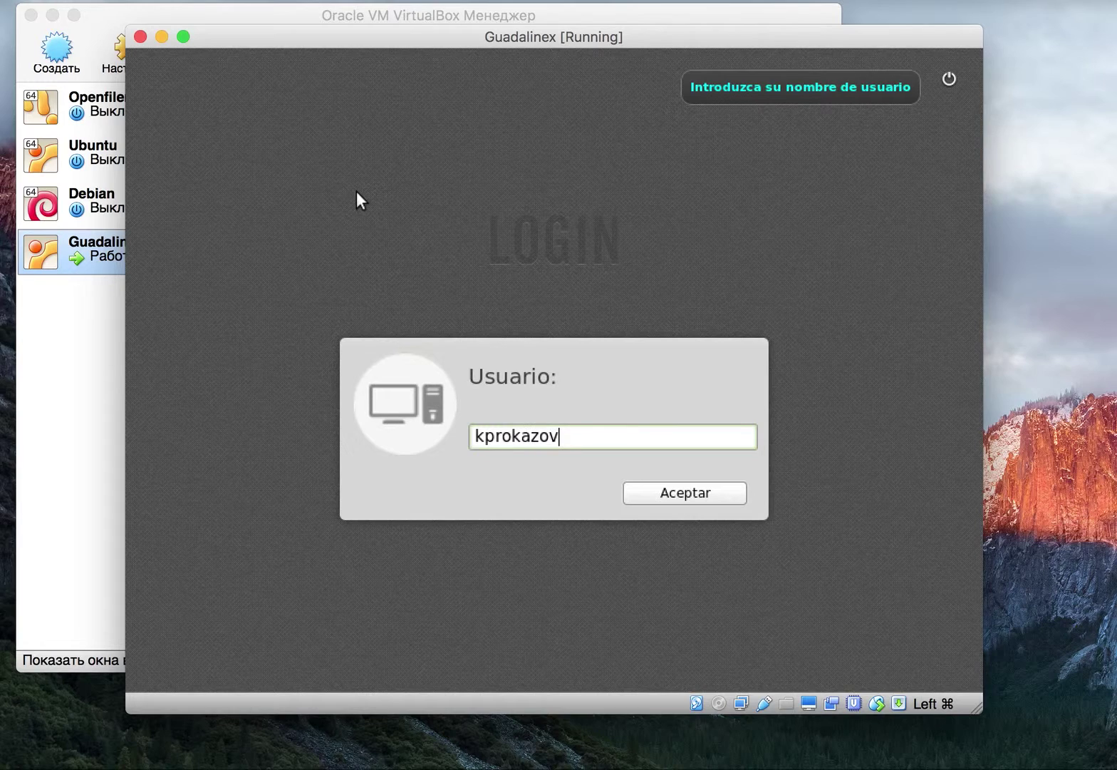
key(Return)
text(********)
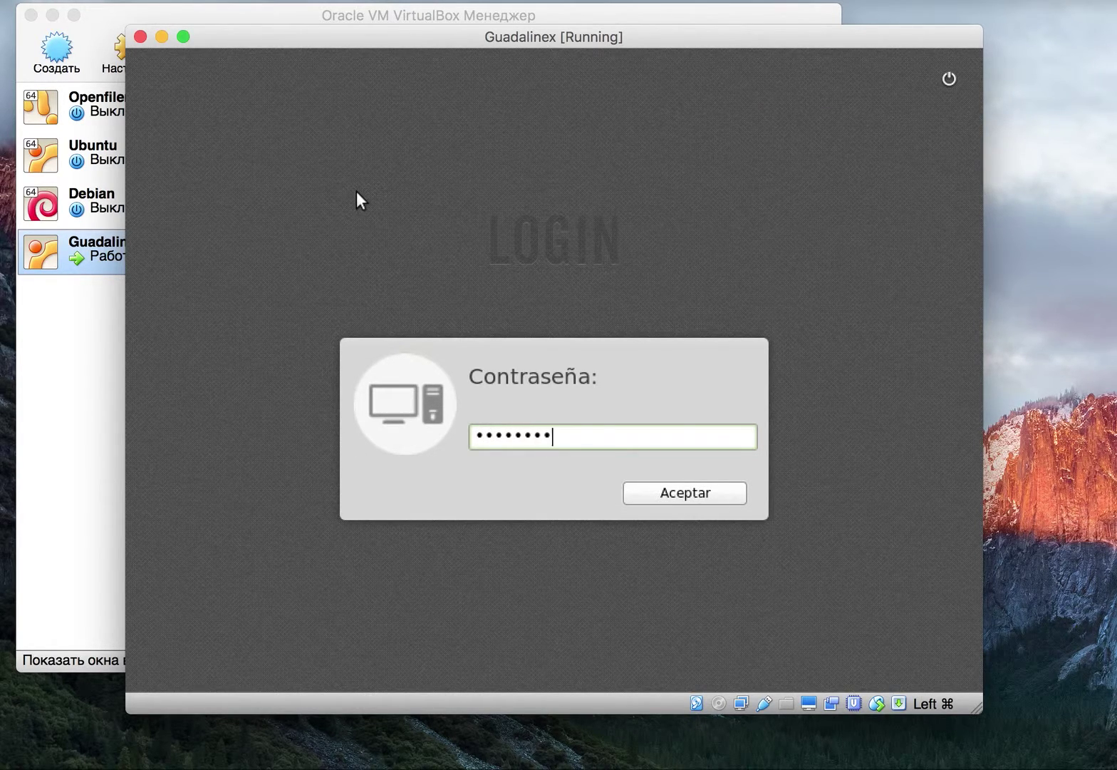
key(Return)
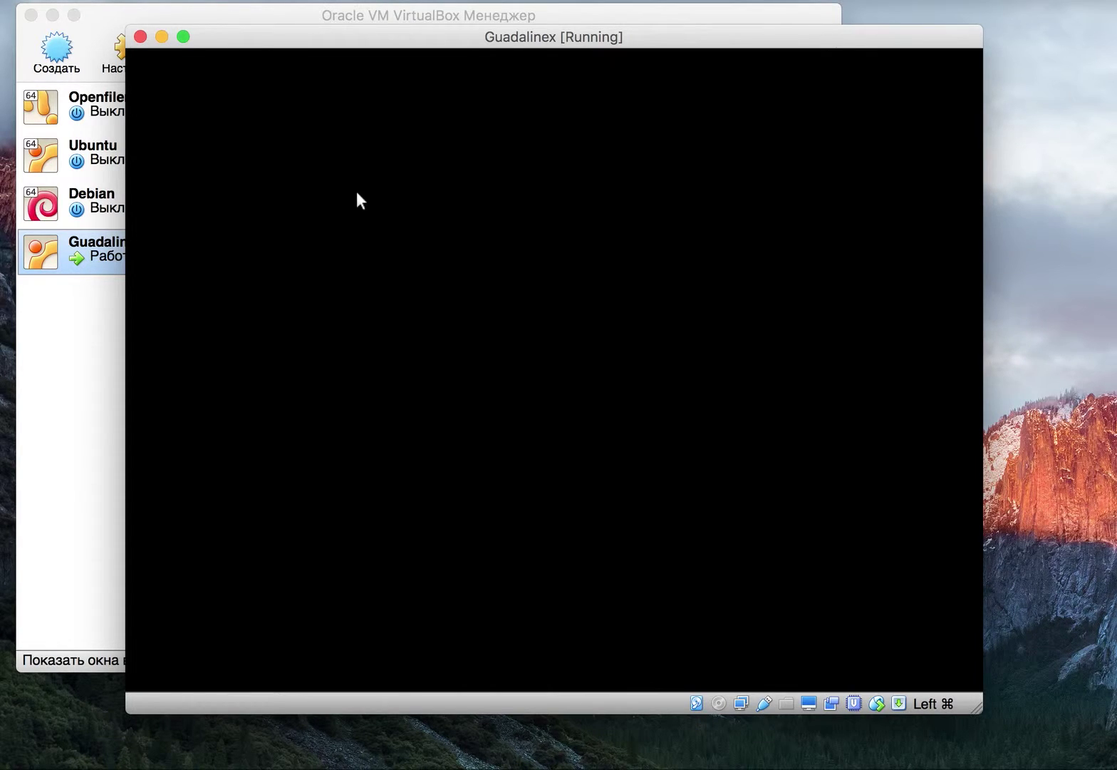